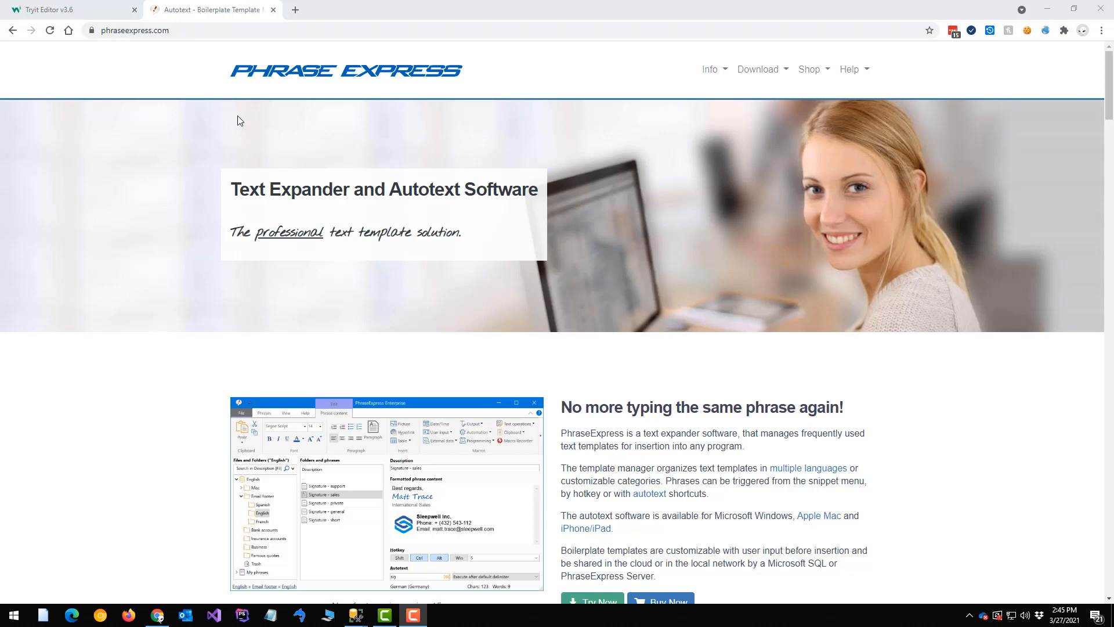
Step: Launch Notepad from the Start menu search
left_click(181, 30)
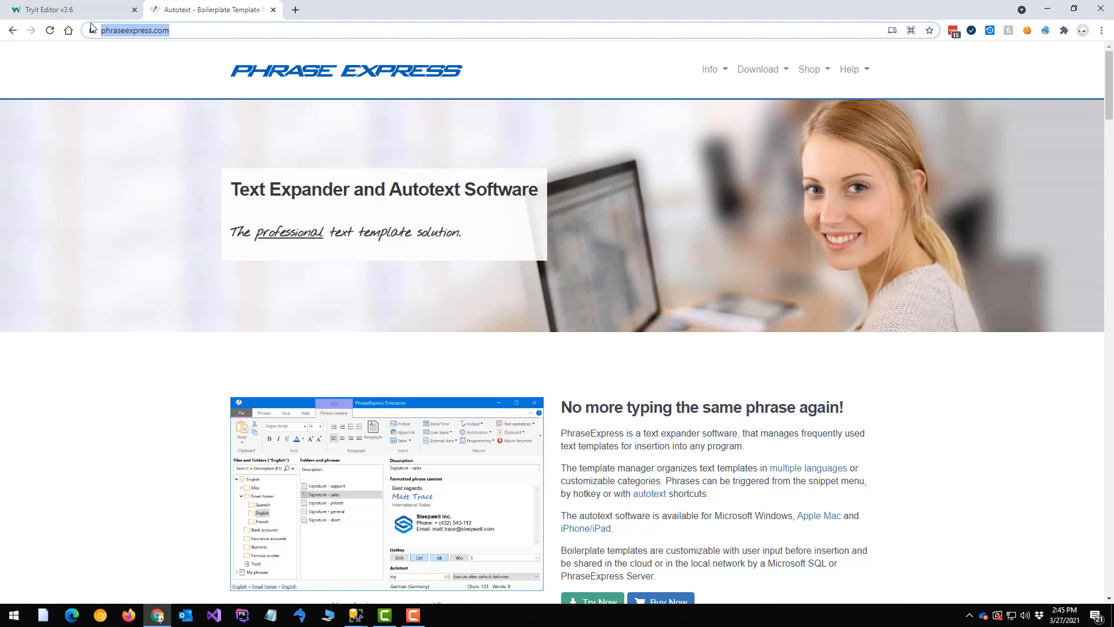
key("super")
type("notepad")
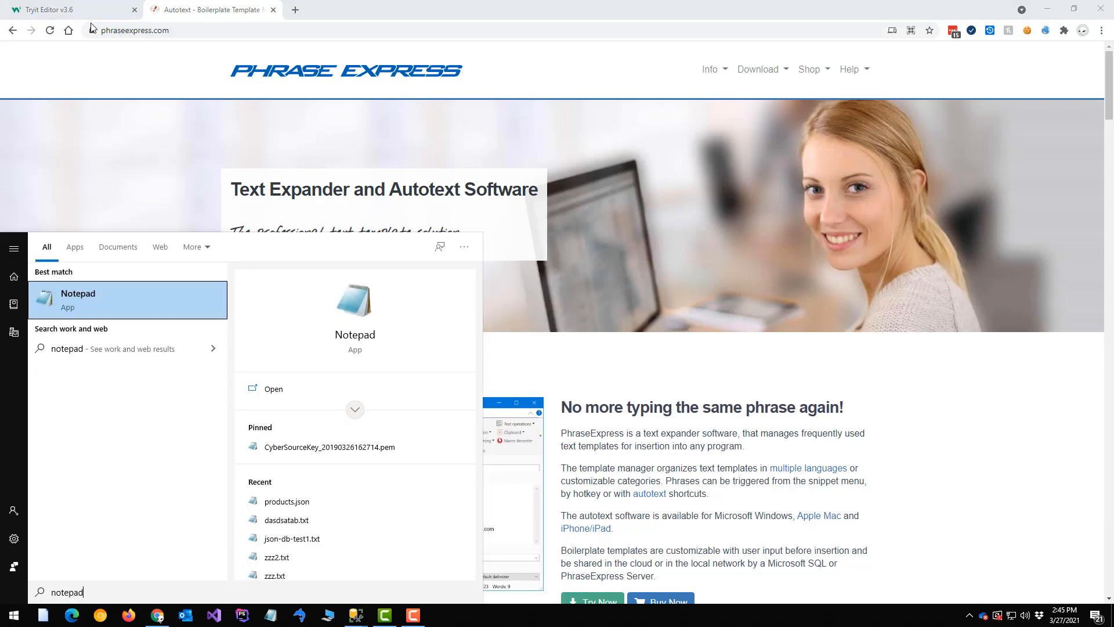
key("Return")
Step: Maximize Notepad, expand qqlorem into four Lorem ipsum paragraphs, and add a shrug emoticon
double_click(235, 88)
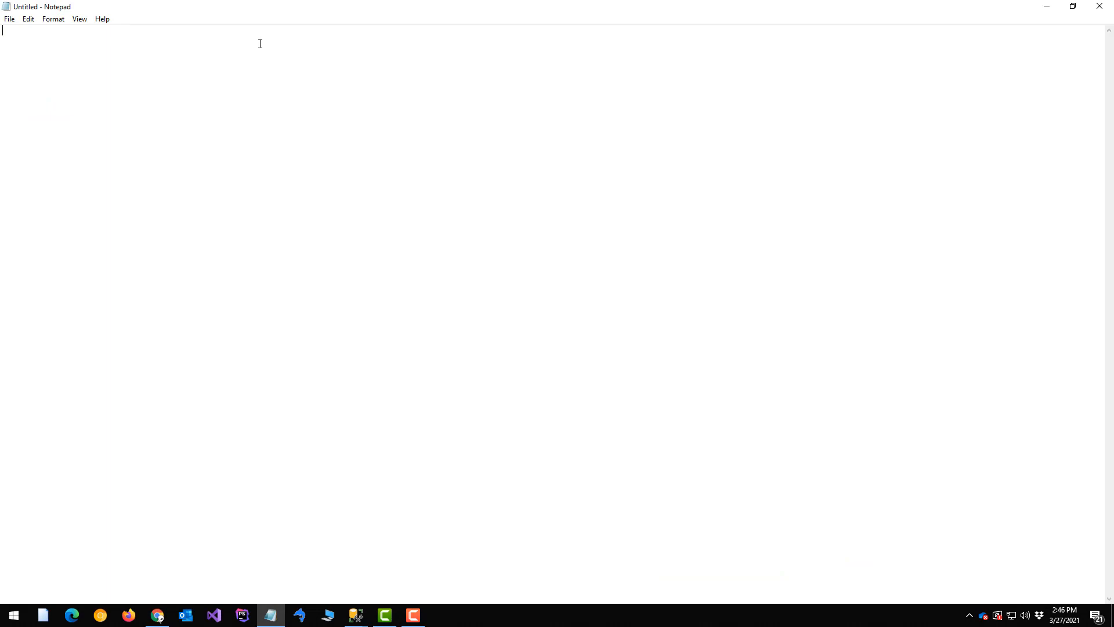
type("qqlorem")
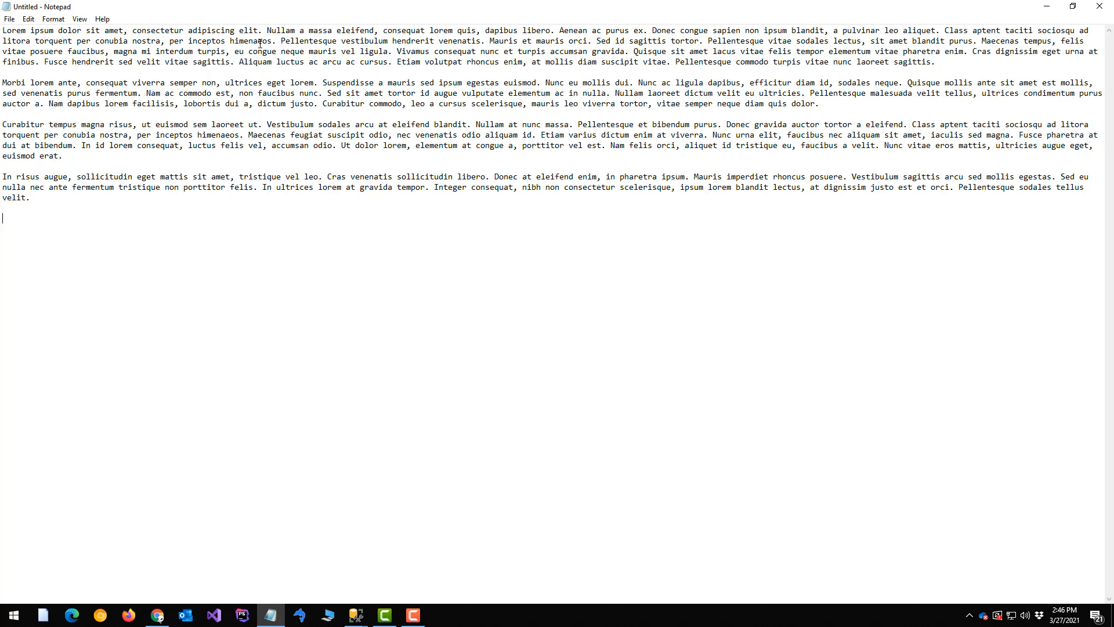
type("¯\\_(ツ)_/¯")
Step: Add the (⊙_⊙) ?? wide-eyed emoticon on the line after the shrug
left_click_drag(71, 219, 3, 216)
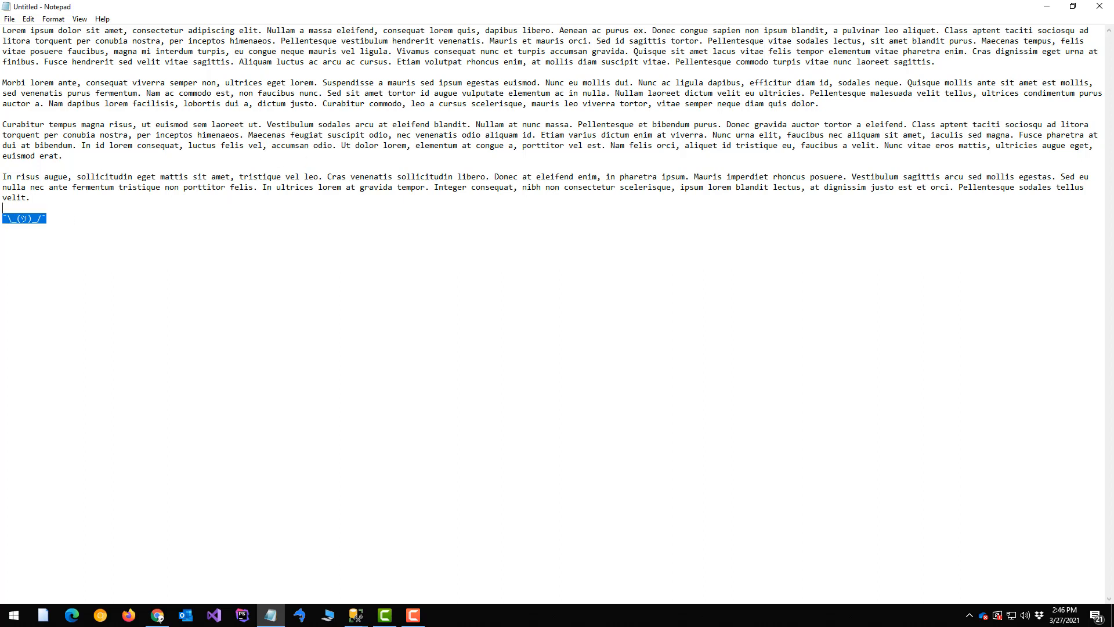
left_click(195, 258)
type("(⊙_⊙) ??")
Step: Expand a combined shortcut into the shrug, (◎_◎) ?? and a second Lorem ipsum block
type("qq")
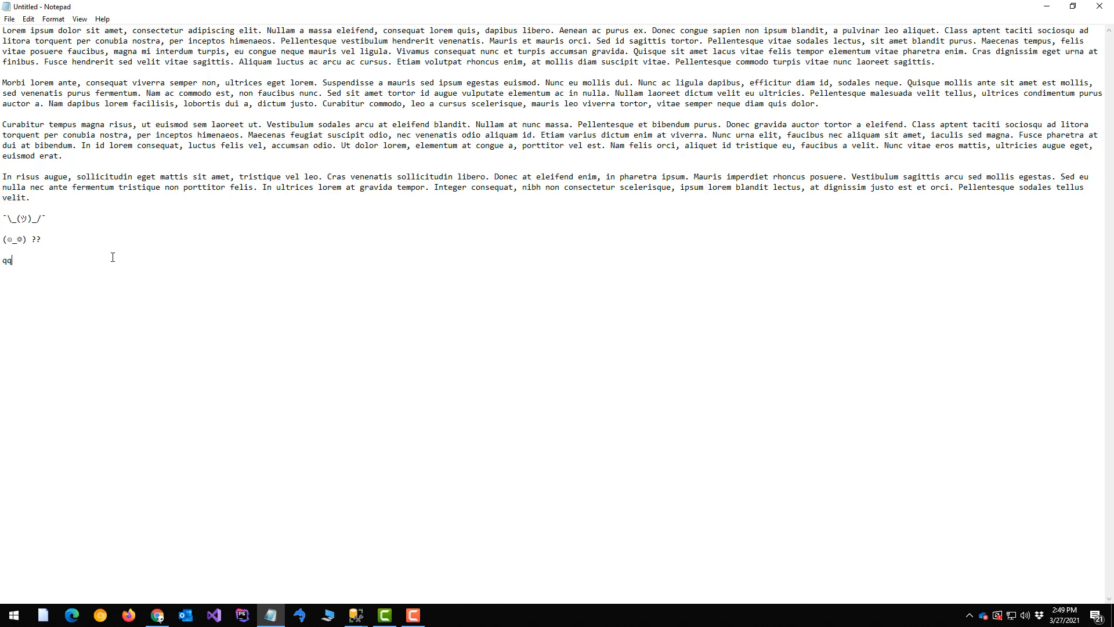
key("BackSpace")
key("BackSpace")
type("¯\\_(ツ)_/¯ (◎_◎) ?? Lorem ipsum dolor sit amet, consectetur adipiscing elit. Nullam a massa eleifend, consequat lorem quis, dapibus libero. Aenean ac purus ex. Donec congue sapien non ipsum blandit, a pulvinar leo aliquet. Class aptent taciti sociosqu ad litora torquent per conubia nostra, per inceptos himenaeos. Pellentesque vestibulum hendrerit venenatis. Mauris et mauris orci. Sed id sagittis tortor. Pellentesque vitae sodales lectus, sit amet blandit purus. Maecenas tempus, felis vitae posuere faucibus, magna mi interdum turpis, eu congue neque mauris vel ligula. Vivamus consequat nunc et turpis accumsan gravida. Quisque sit amet lacus vitae felis tempor elementum vitae pharetra enim. Cras dignissim eget urna at finibus. Fusce hendrerit sed velit vitae sagittis. Aliquam luctus ac arcu ac cursus. Etiam volutpat rhoncus enim, at mollis diam suscipit vitae. Pellentesque commodo turpis vitae nunc laoreet sagittis.  Morbi lorem ante, consequat viverra semper non, ultrices eget lorem. Suspendisse a mauris sed ipsum egestas euismod. Nunc eu mollis dui. Nunc ac ligula dapibus, efficitur diam id, sodales neque. Quisque mollis ante sit amet est mollis, sed venenatis purus fermentum. Nam ac commodo est, non faucibus nunc. Sed sit amet tortor id augue vulputate elementum ac in nulla. Nullam laoreet dictum velit eu ultricies. Pellentesque malesuada velit tellus, ultrices condimentum purus auctor a. Nam dapibus lorem facilisis, lobortis dui a, dictum justo. Curabitur commodo, leo a cursus scelerisque, mauris leo viverra tortor, vitae semper neque diam quis dolor.  Curabitur tempus magna risus, ut euismod sem laoreet ut. Vestibulum sodales arcu at eleifend blandit. Nullam at nunc massa. Pellentesque et bibendum purus. Donec gravida auctor tortor a eleifend. Class aptent taciti sociosqu ad litora torquent per conubia nostra, per inceptos himenaeos. Maecenas feugiat suscipit odio, nec venenatis odio aliquam id. Etiam varius dictum enim at viverra. Nunc urna elit, faucibus nec aliquam sit amet, iaculis sed magna. Fusce pharetra at dui at bibendum. In id lorem consequat, luctus felis vel, accumsan odio. Ut dolor lorem, elementum at congue a, porttitor vel est. Nam felis orci, aliquet id tristique eu, faucibus a velit. Nunc vitae eros mattis, ultricies augue eget, euismod erat.  In risus augue, sollicitudin eget mattis sit amet, tristique vel leo. Cras venenatis sollicitudin libero. Donec at eleifend enim, in pharetra ipsum. Mauris imperdiet rhoncus posuere. Vestibulum sagittis arcu sed mollis egestas. Sed eu nulla nec ante fermentum tristique non porttitor felis. In ultrices lorem at gravida tempor. Integer consequat, nibh non consectetur scelerisque, ipsum lorem blandit lectus, at dignissim justo est et orci. Pellentesque sodales tellus velit.")
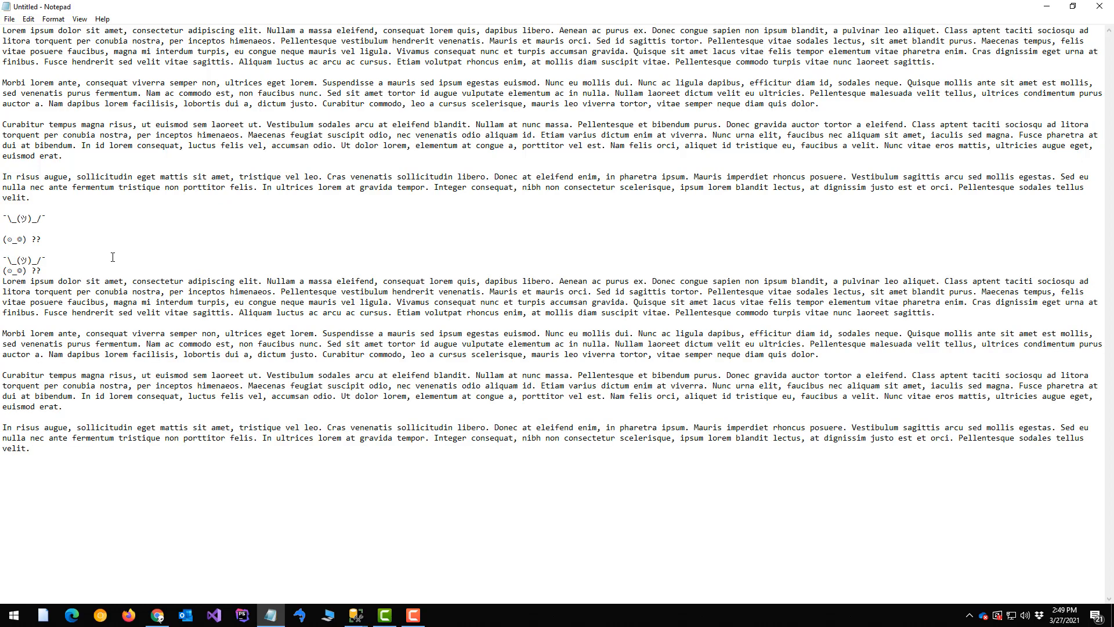
Step: Close Notepad without saving and maximize the SSMS SQLQuery2.sql query window
left_click(1100, 6)
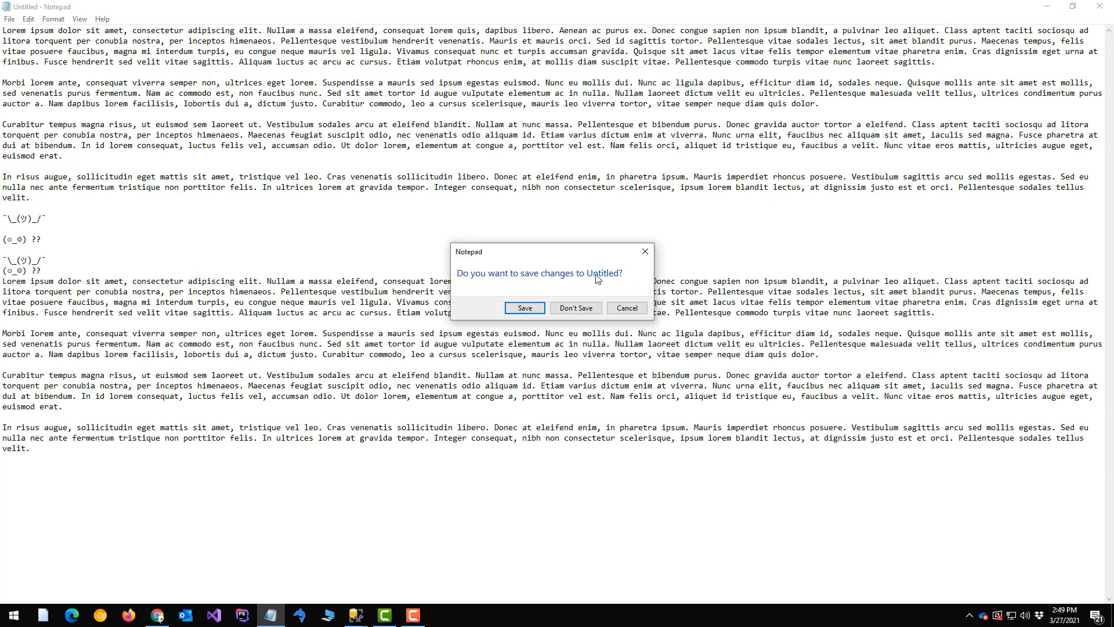
left_click(157, 616)
left_click(356, 615)
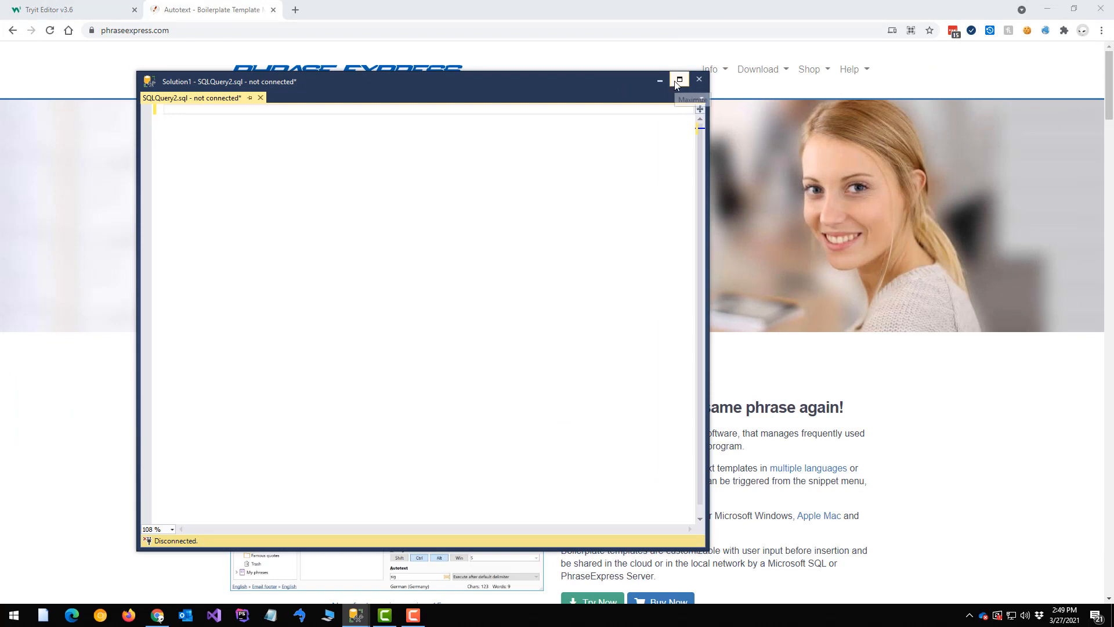
left_click(678, 80)
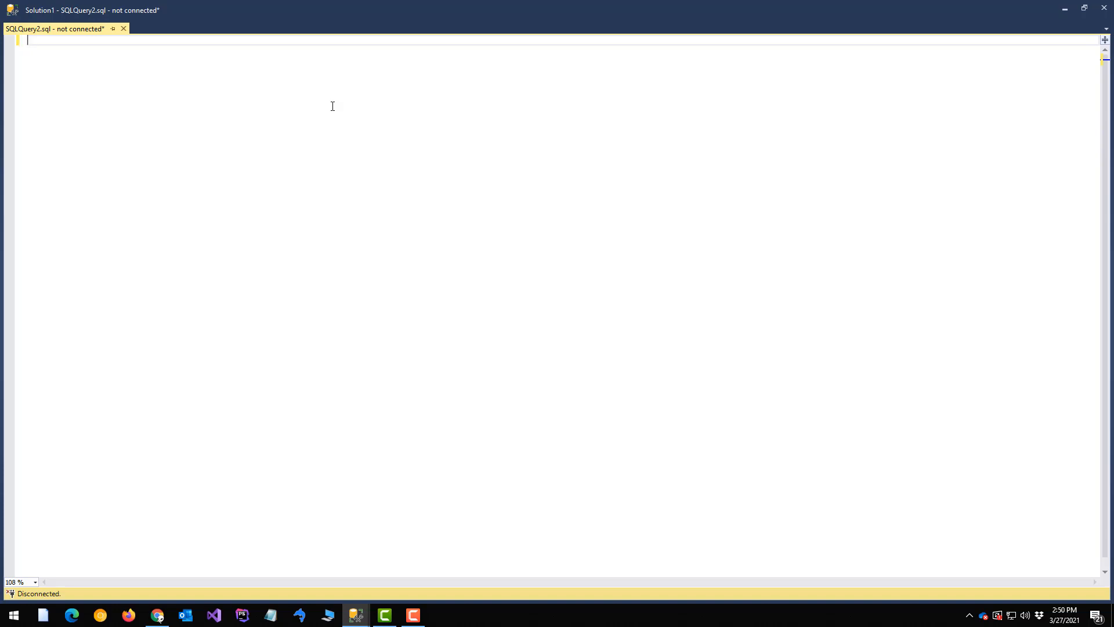
type("select")
type("g.id as groupid     , g.name as groupname     , g.firstrelease     , p.id as productid     , p.name as productname     , p.imgurl     , p.upc     , p.listprice     , p.saleprice     , p.status     , p.releasedate from [dw].[tblProductGroup] g inner join [dw].[tblProduct] p on g.id = p.groupid where")
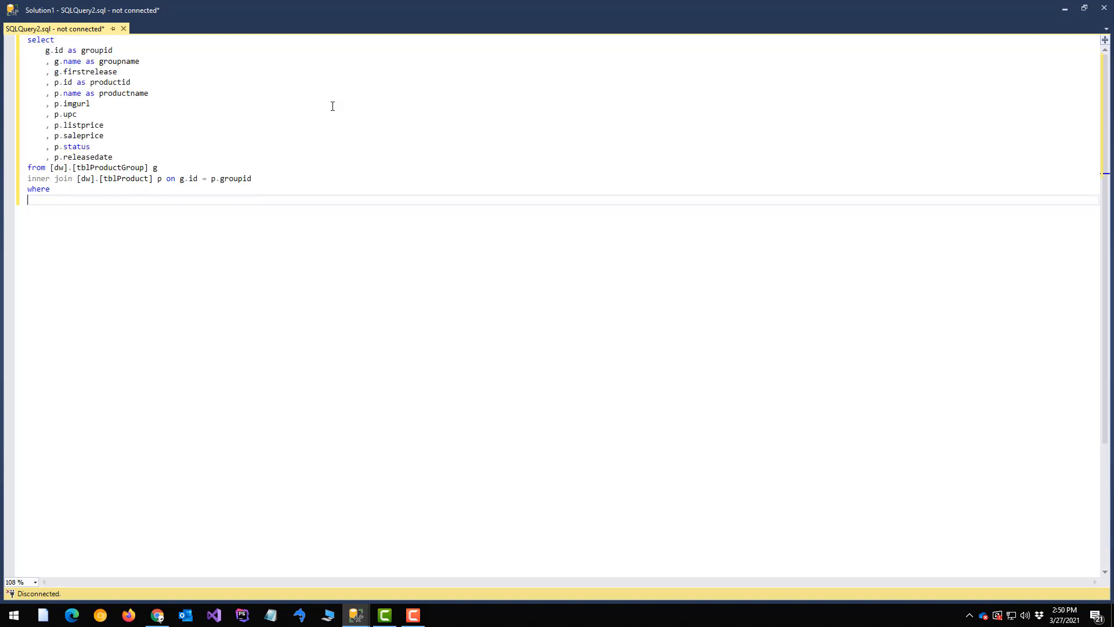
key("ctrl+a")
key("Delete")
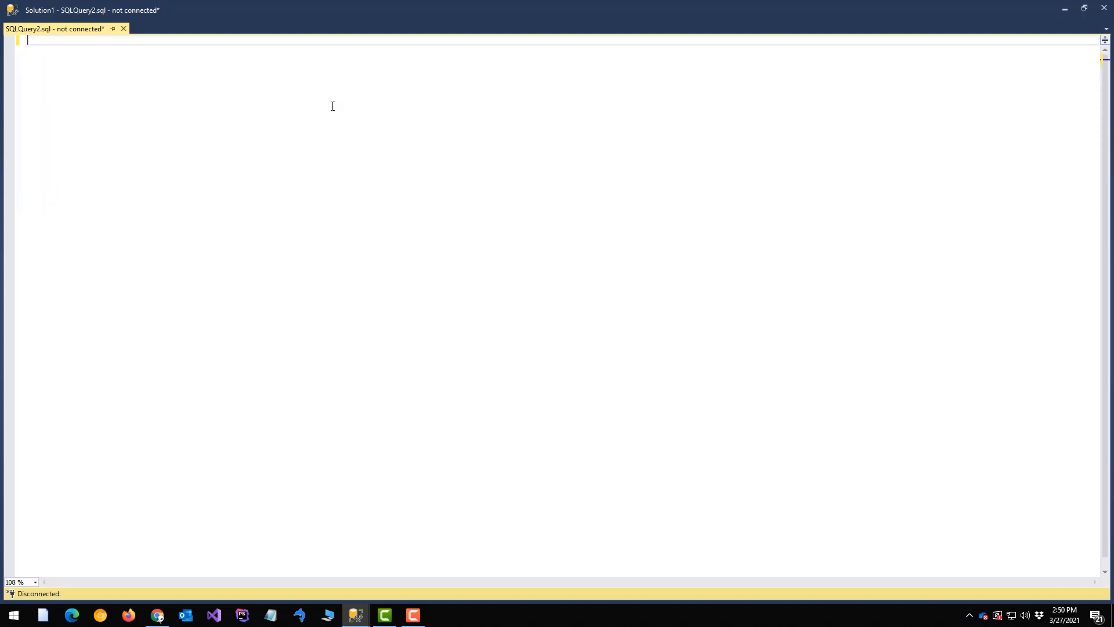
type("¯\\_(ツ)_/¯")
key("BackSpace")
key("BackSpace")
key("BackSpace")
key("BackSpace")
key("BackSpace")
key("BackSpace")
key("BackSpace")
key("BackSpace")
key("BackSpace")
type("sqlprod")
key("Tab")
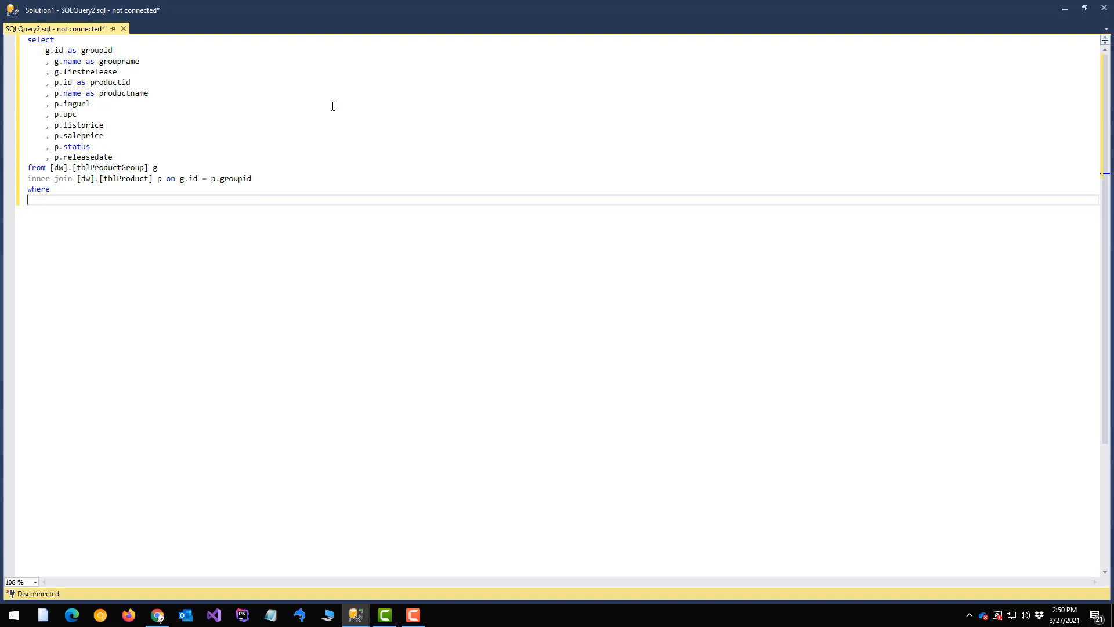
type("p.id = 5")
key("shift+Up")
key("shift+Home")
key("Delete")
type("inner")
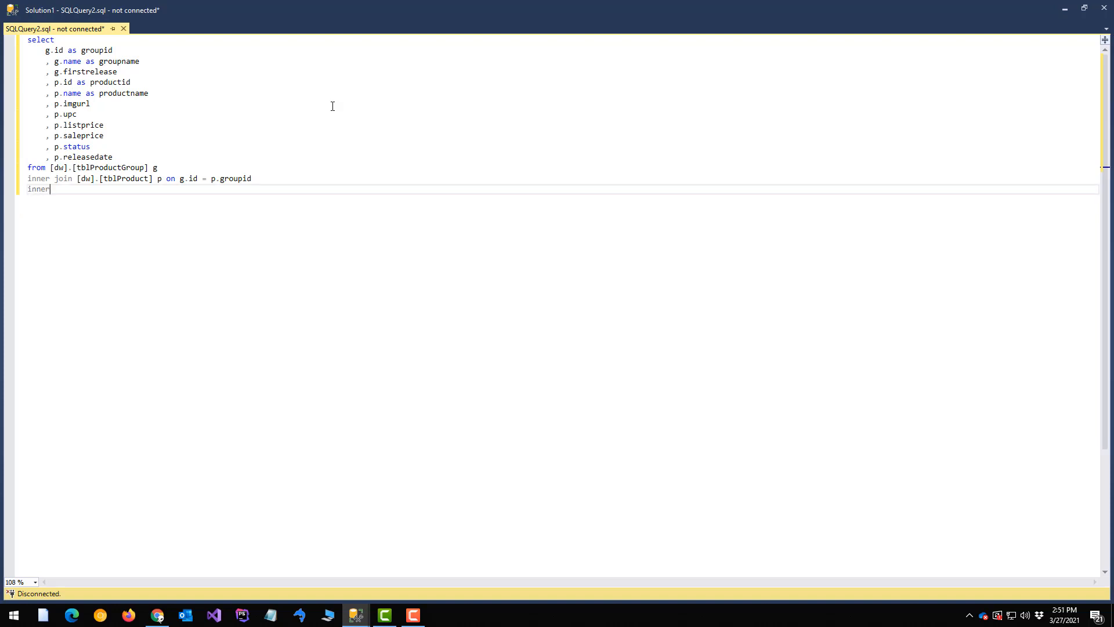
type(" join")
key("ctrl+a")
key("Delete")
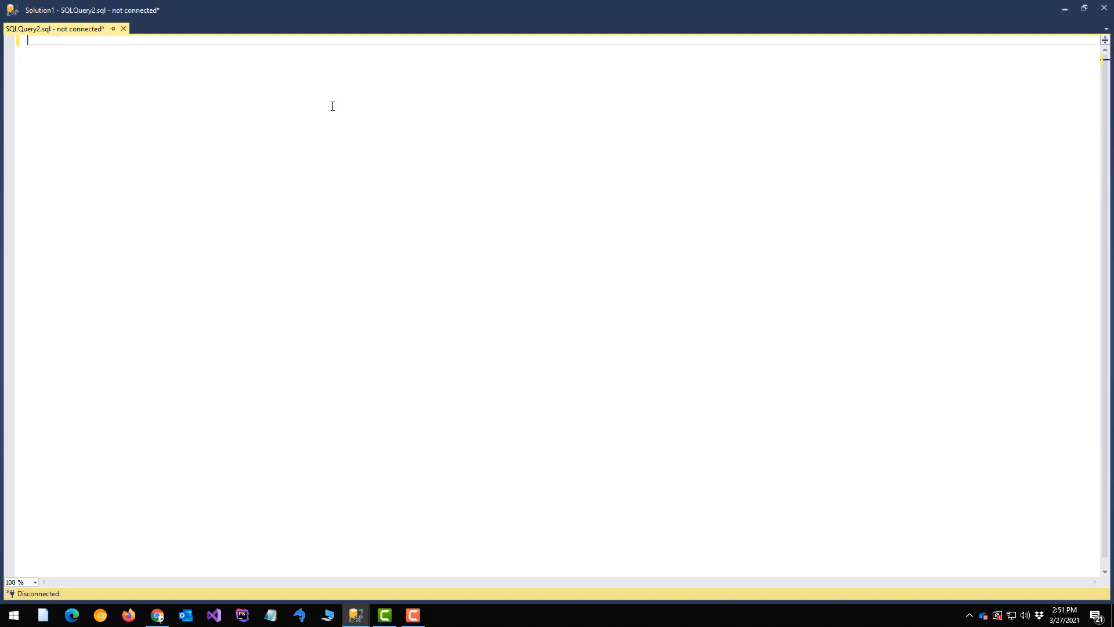
type("sqlprod")
key("Tab")
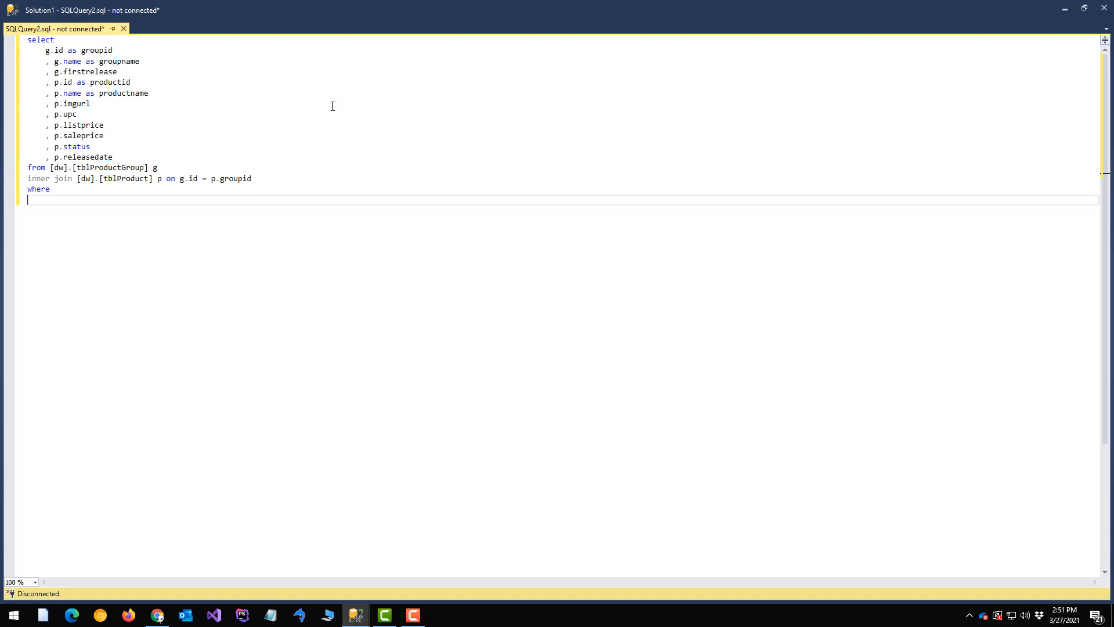
key("ctrl+a")
key("Delete")
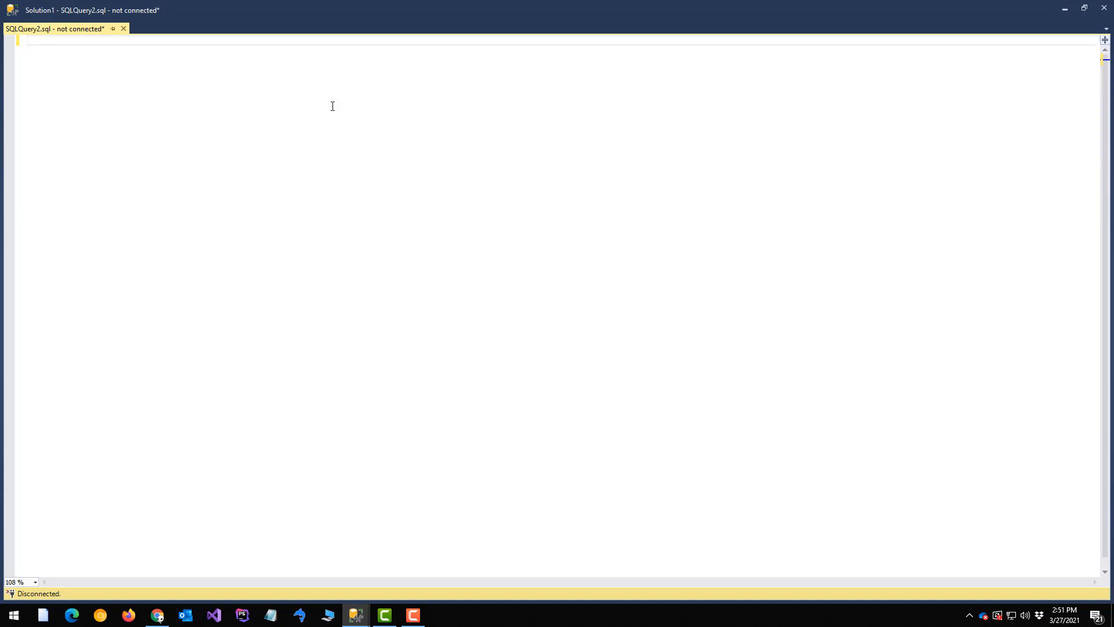
Step: Expand sqlprodavail into the inventory query, delete it all, and minimize SSMS
type("sqlprodavail")
key("Tab")
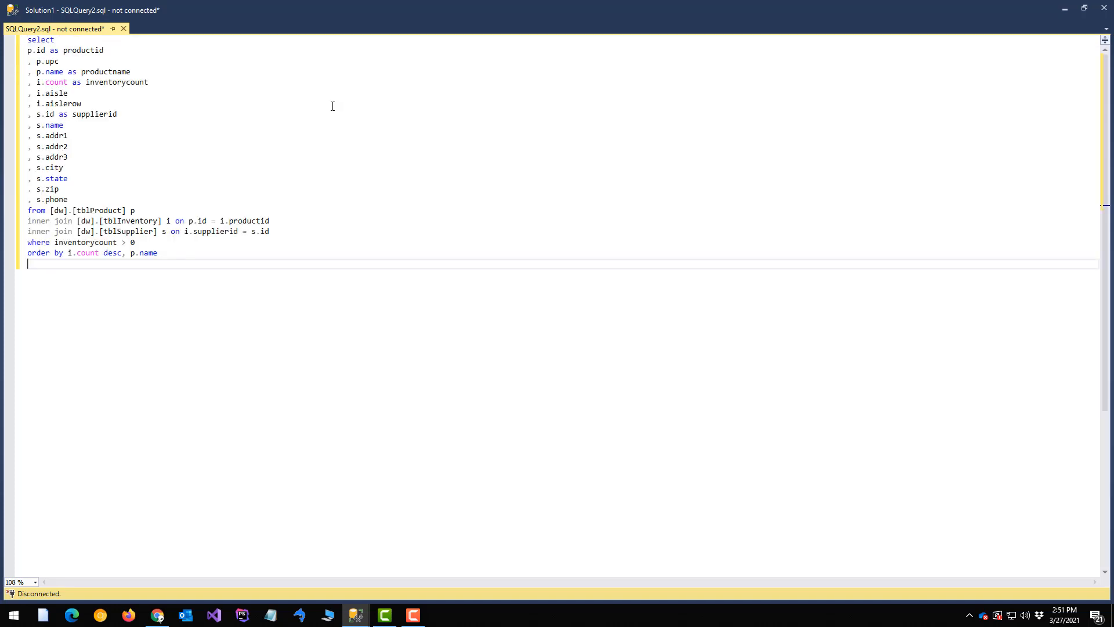
key("ctrl+a")
key("Delete")
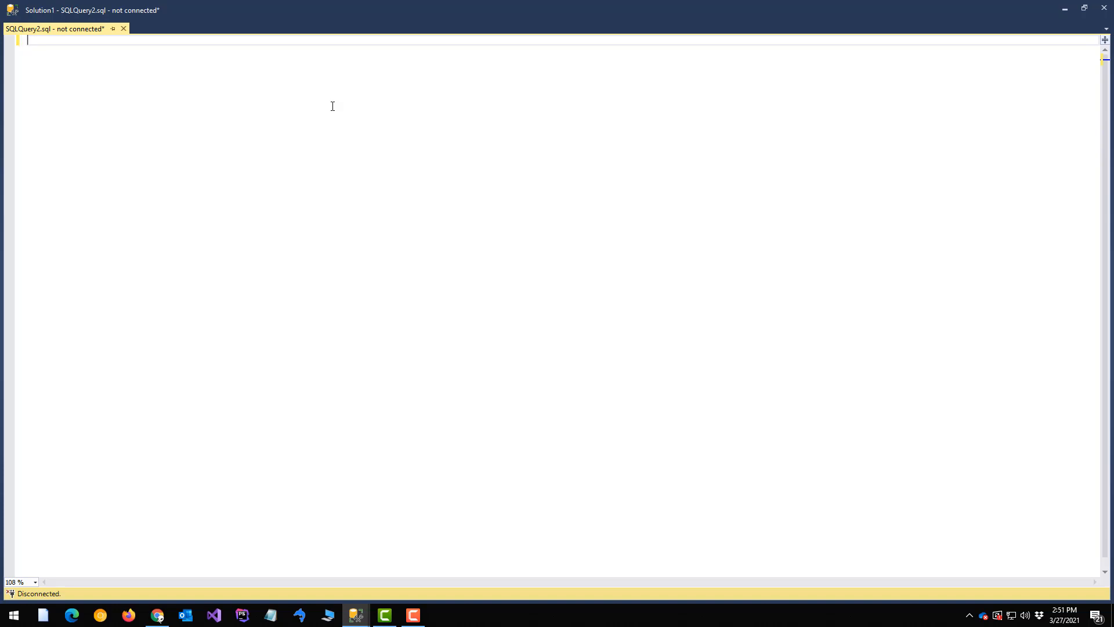
left_click(1064, 9)
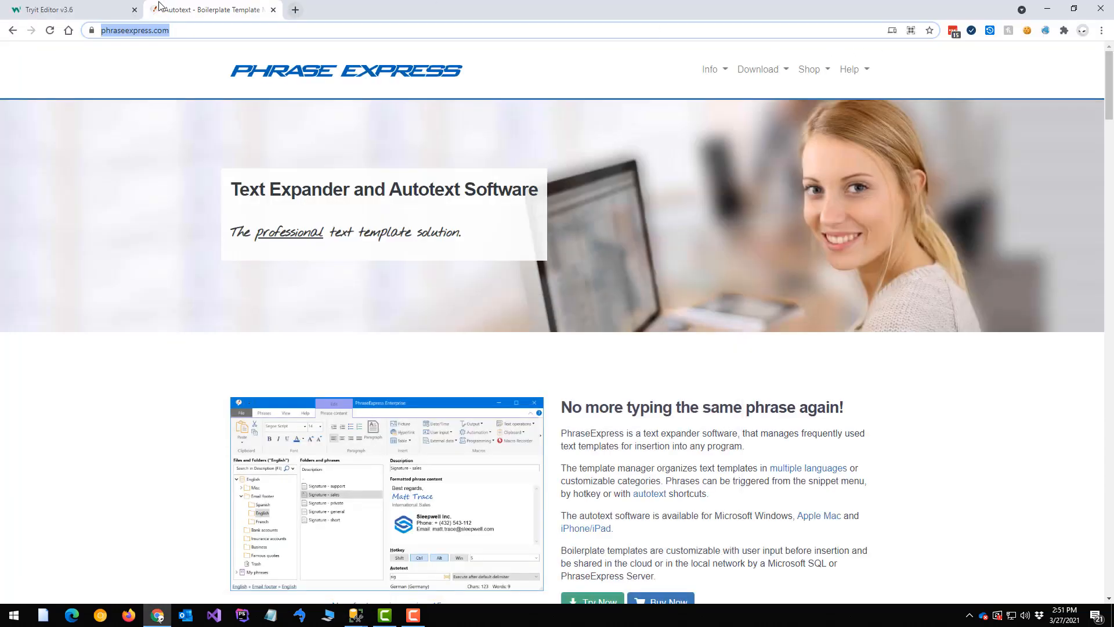
Step: Run the Tryit prompt example and replace its default name with myTestDomain\someUserName
left_click(110, 10)
left_click(580, 101)
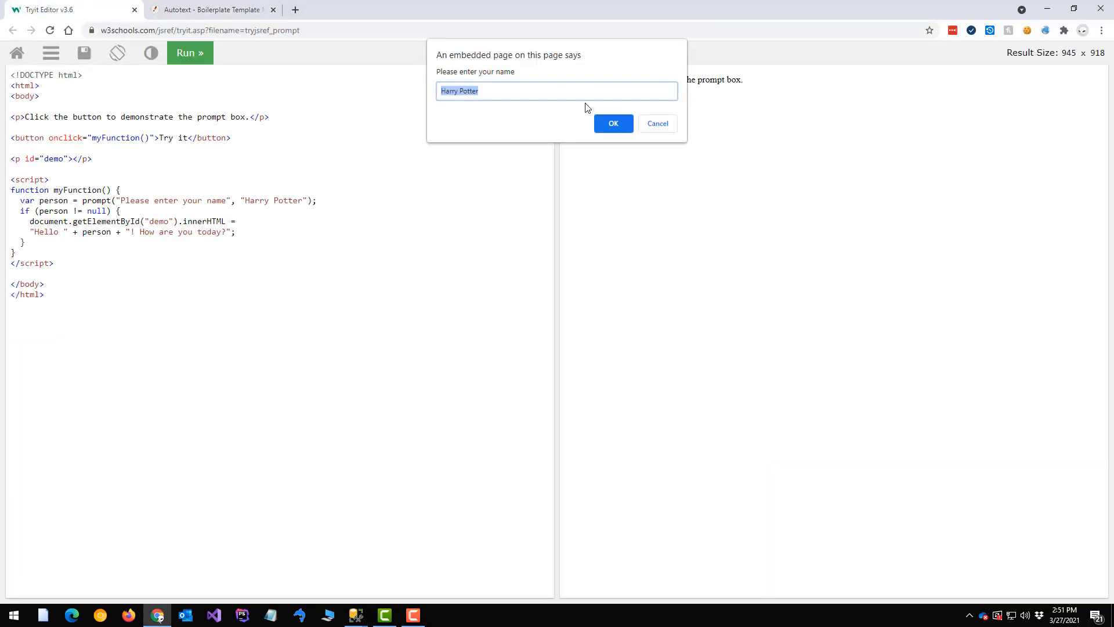
key("BackSpace")
type("myTestDomain\\someUserName")
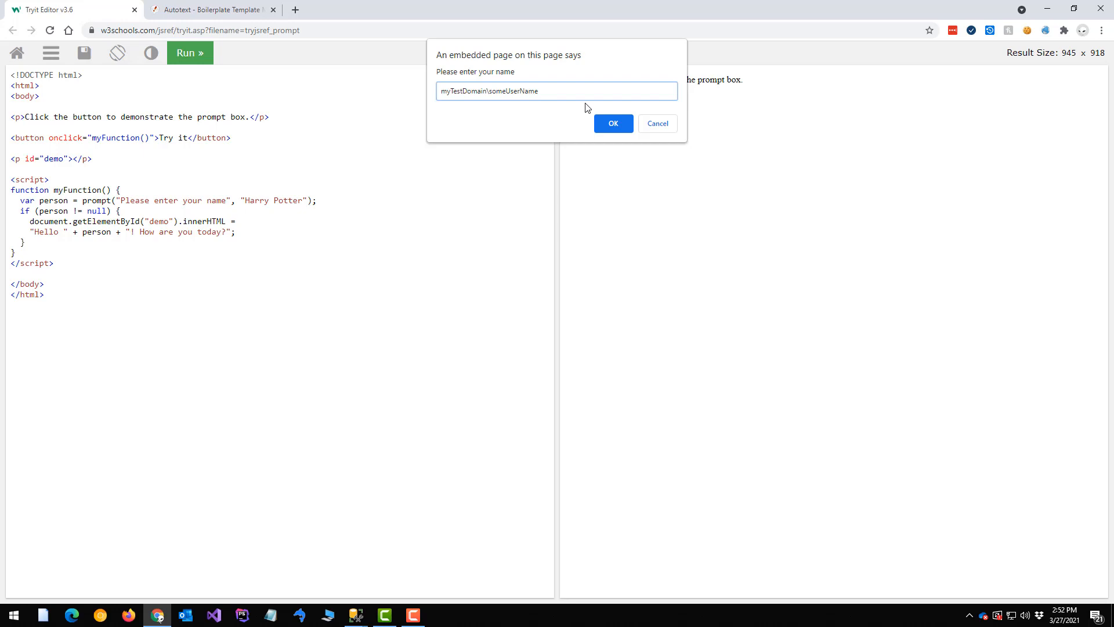
Step: Clear the prompt's name box and enter a random string
key("ctrl+a")
key("BackSpace")
type("#.w(+qgt;m9'$5d[{><f=8,E=~5G2]}xm+z9;uKr<9'.")
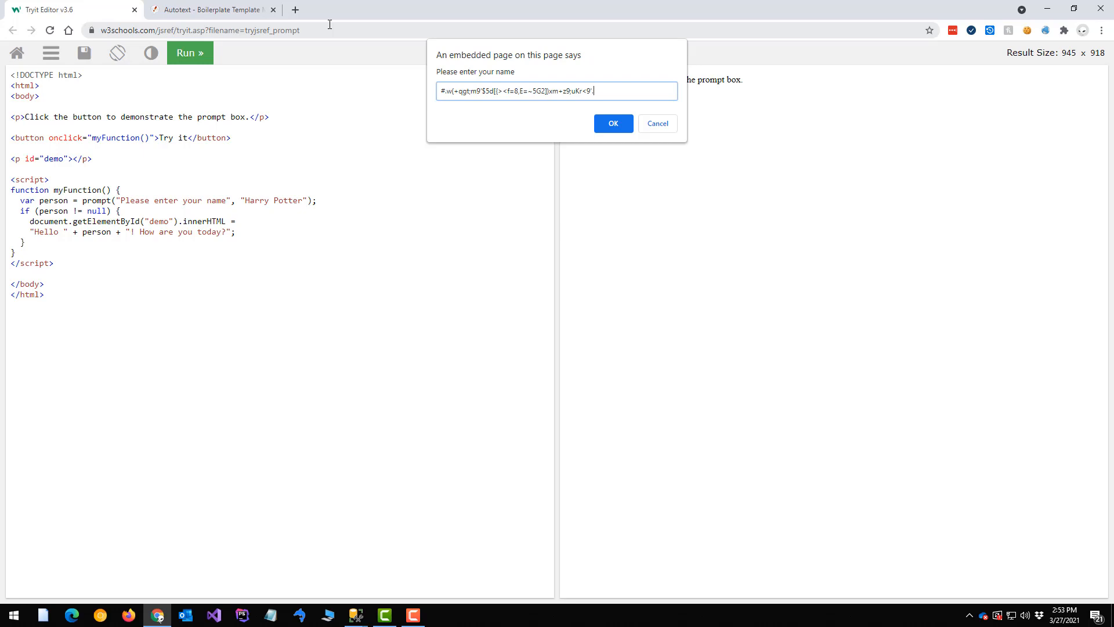
Step: Expand myTestDomain\someUserName in the address bar and paste it into the prompt
left_click(301, 33)
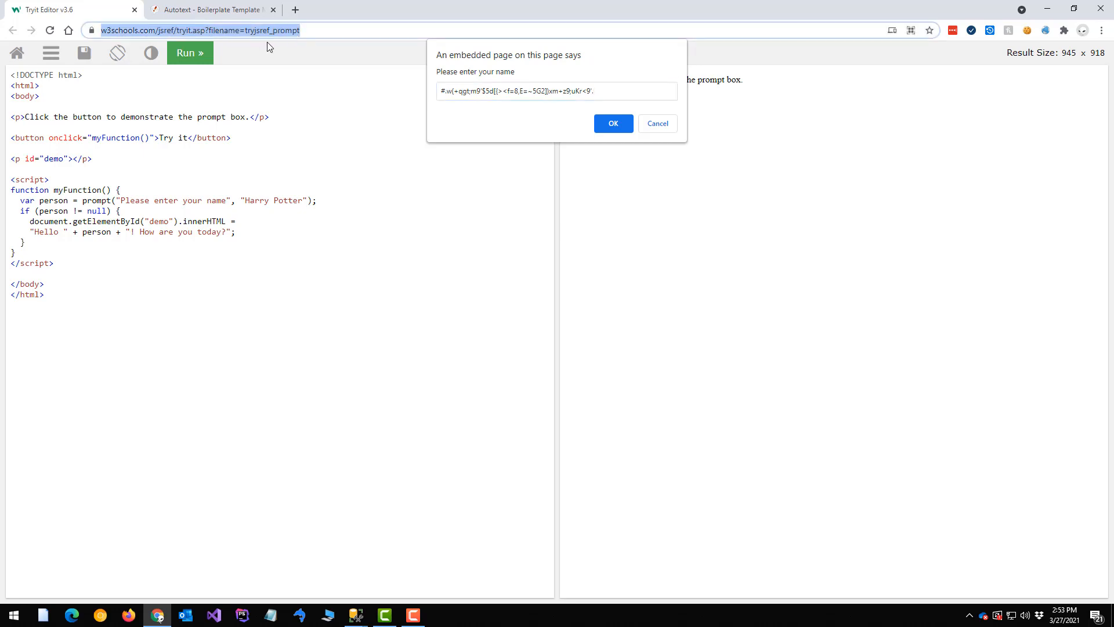
type("myTestDomain\\someUserName")
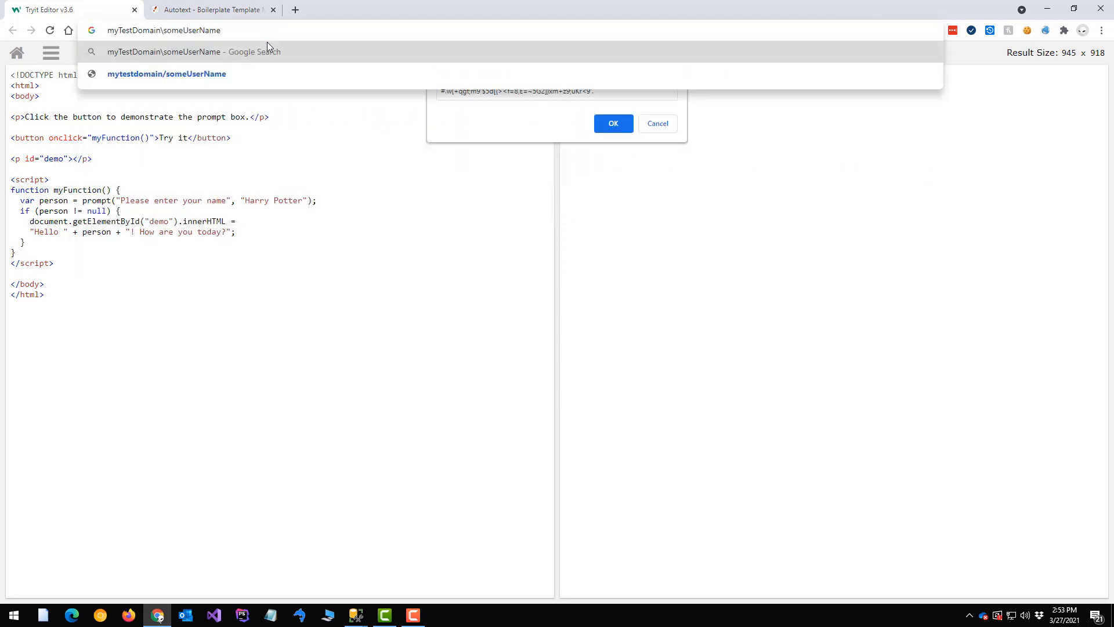
key("ctrl+a")
key("ctrl+c")
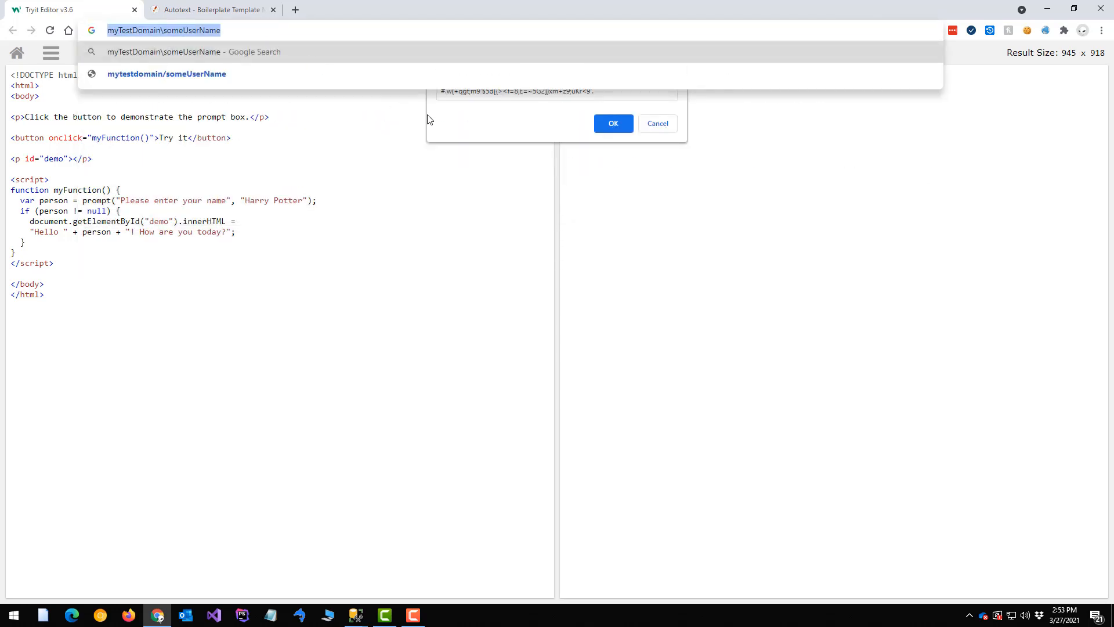
left_click(524, 93)
key("ctrl+a")
key("ctrl+v")
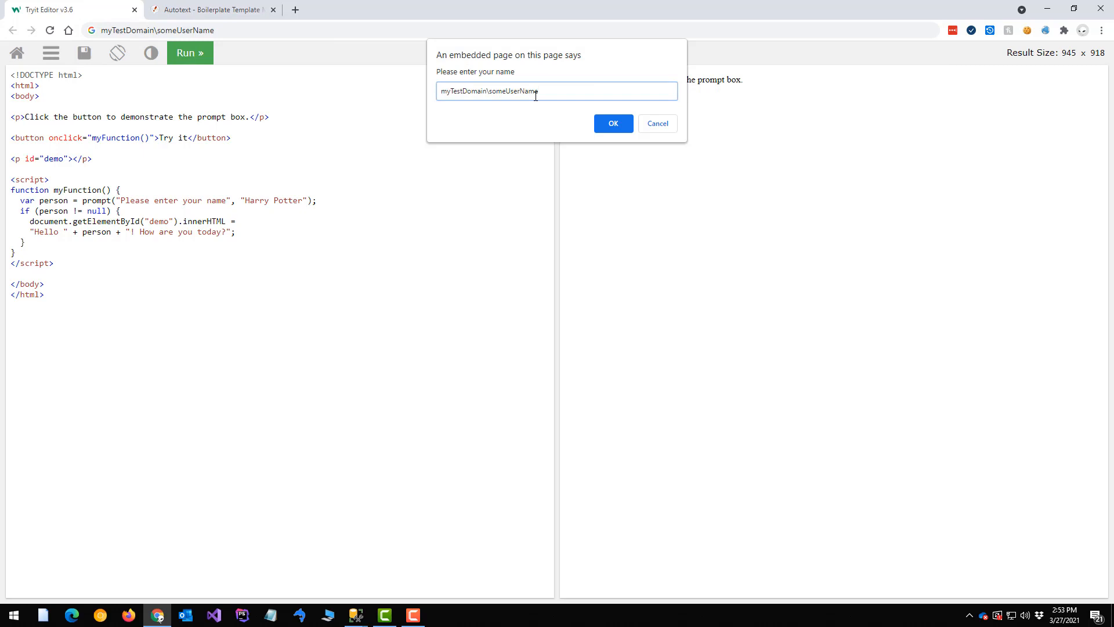
Step: Expand qq70 into a random string in the address bar and paste it into the prompt
left_click(255, 29)
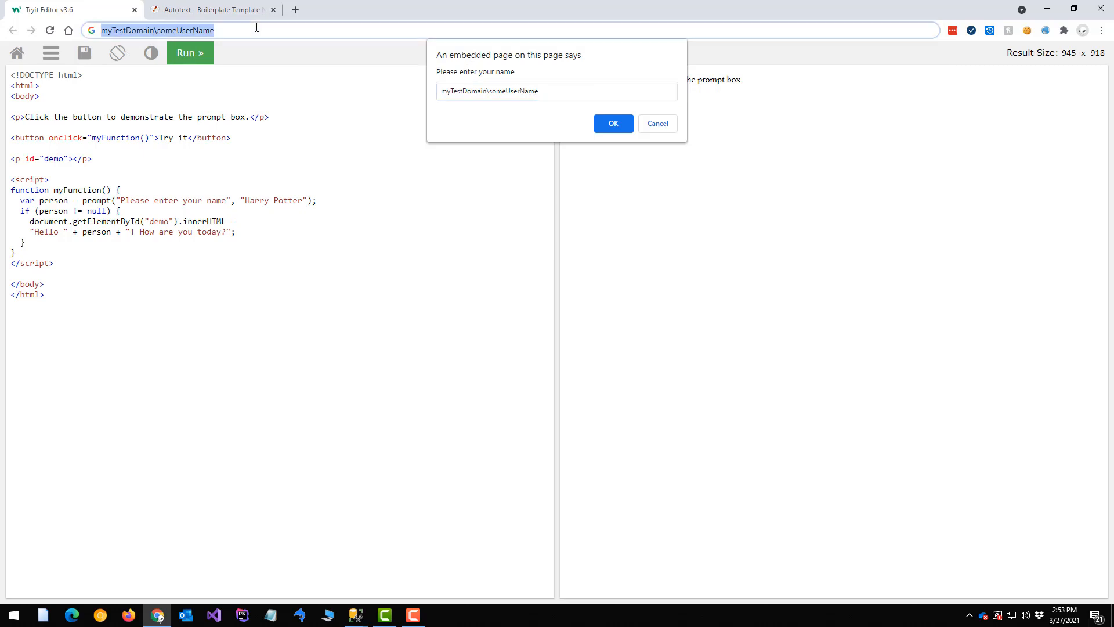
type("qq70")
key("ctrl+a")
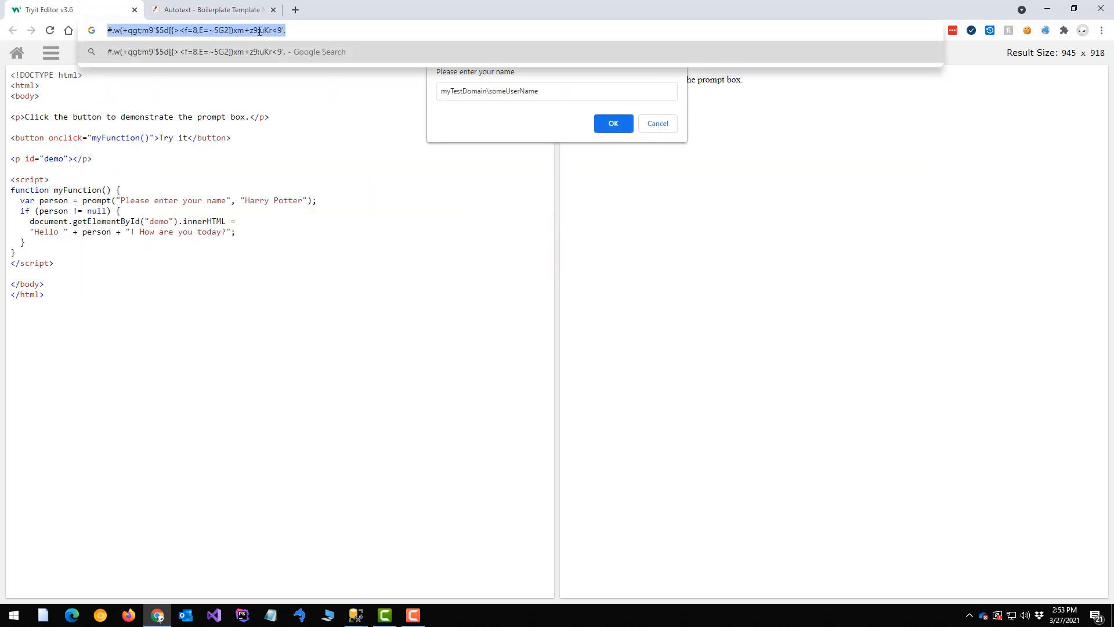
key("ctrl+c")
left_click(548, 90)
key("ctrl+a")
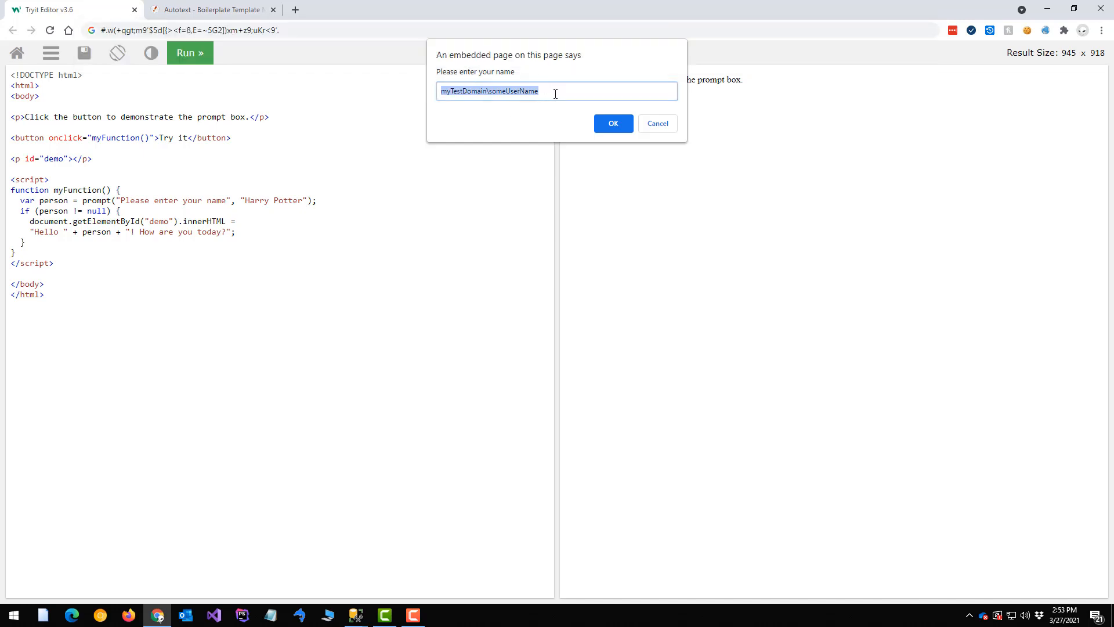
key("ctrl+v")
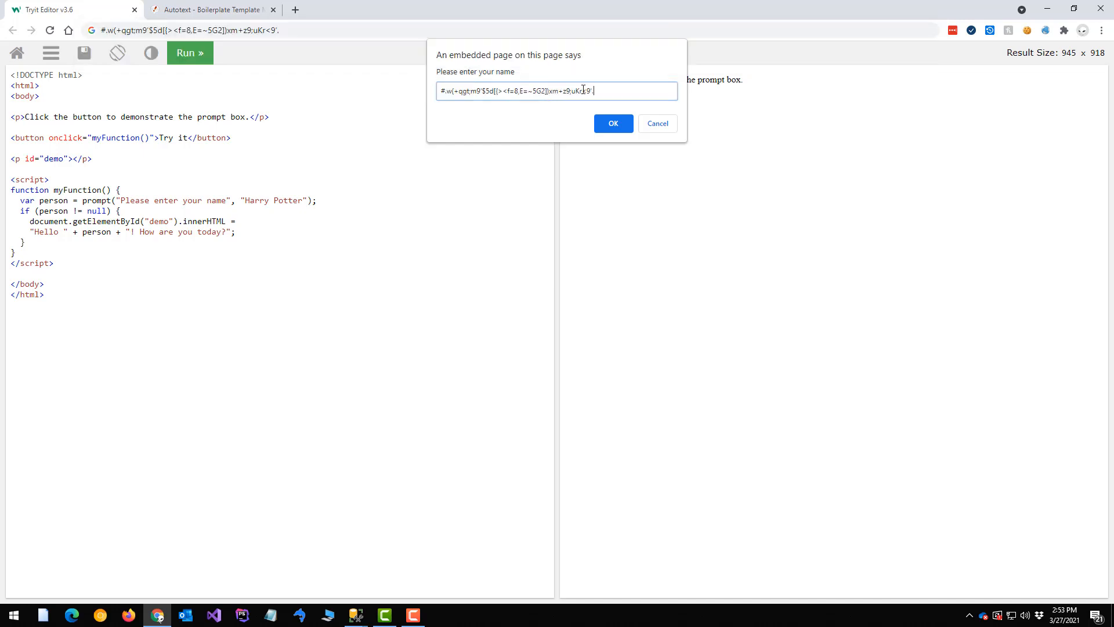
Step: Cancel the name prompt and bring up the PhraseExpress tray phrase menu
left_click(657, 123)
left_click(969, 615)
left_click(1005, 545)
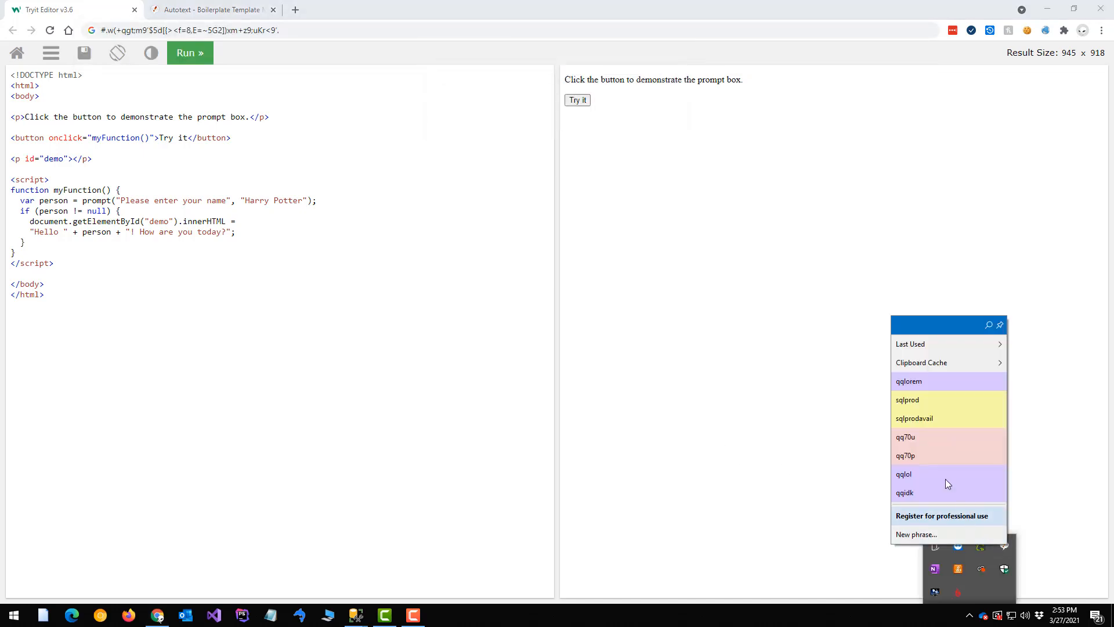
Step: Edit the qqlorem phrase and review its search filter and autotext execution options unchanged
left_click(1001, 382)
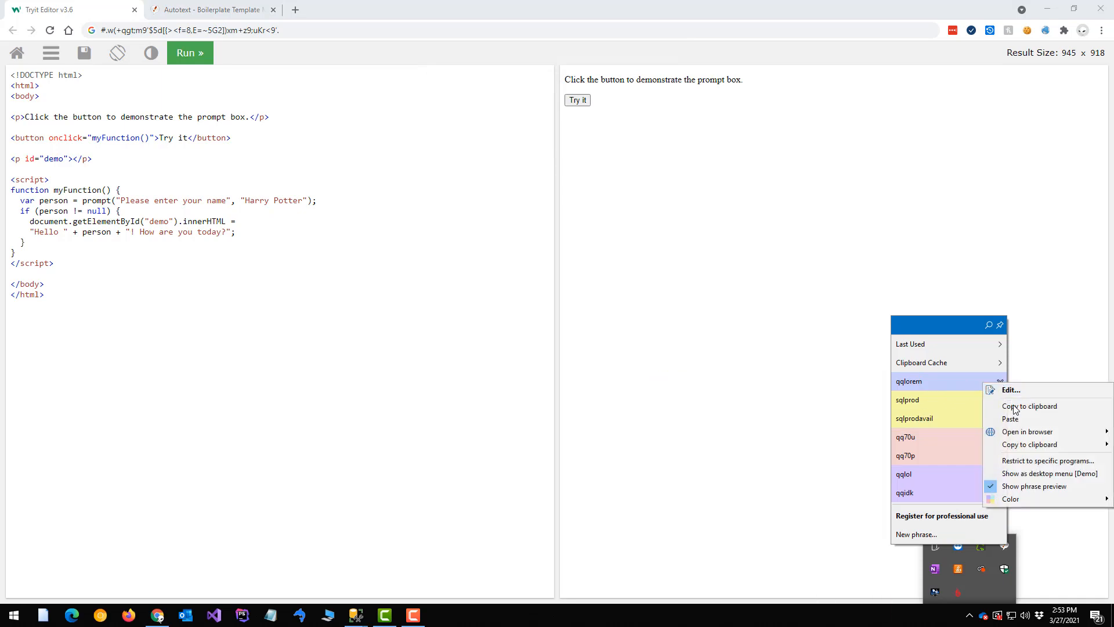
left_click(1012, 390)
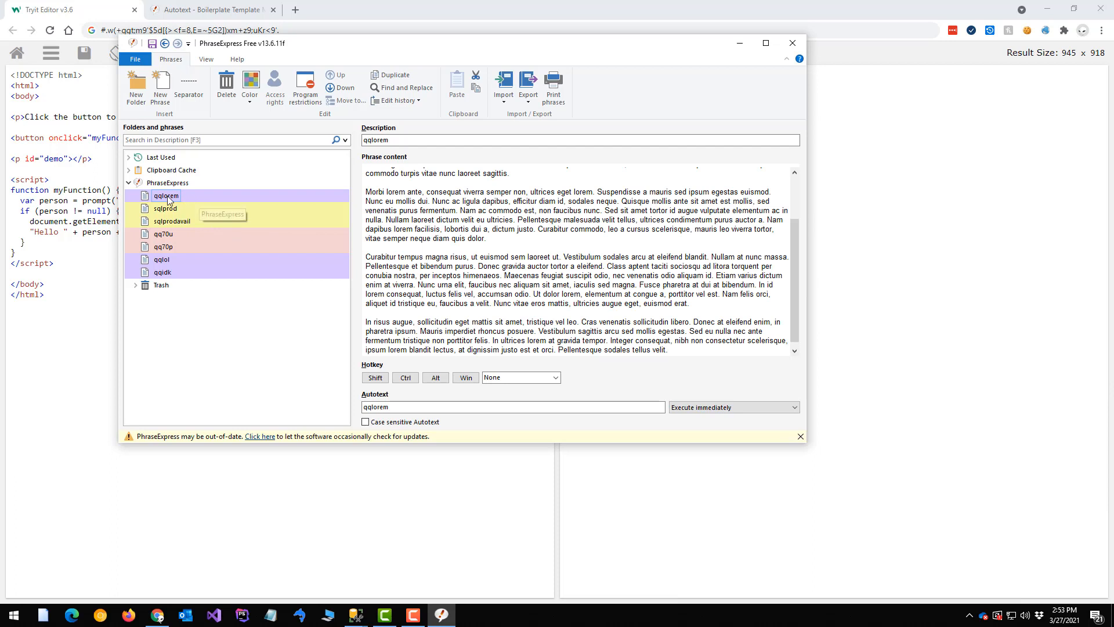
left_click(343, 139)
left_click(418, 405)
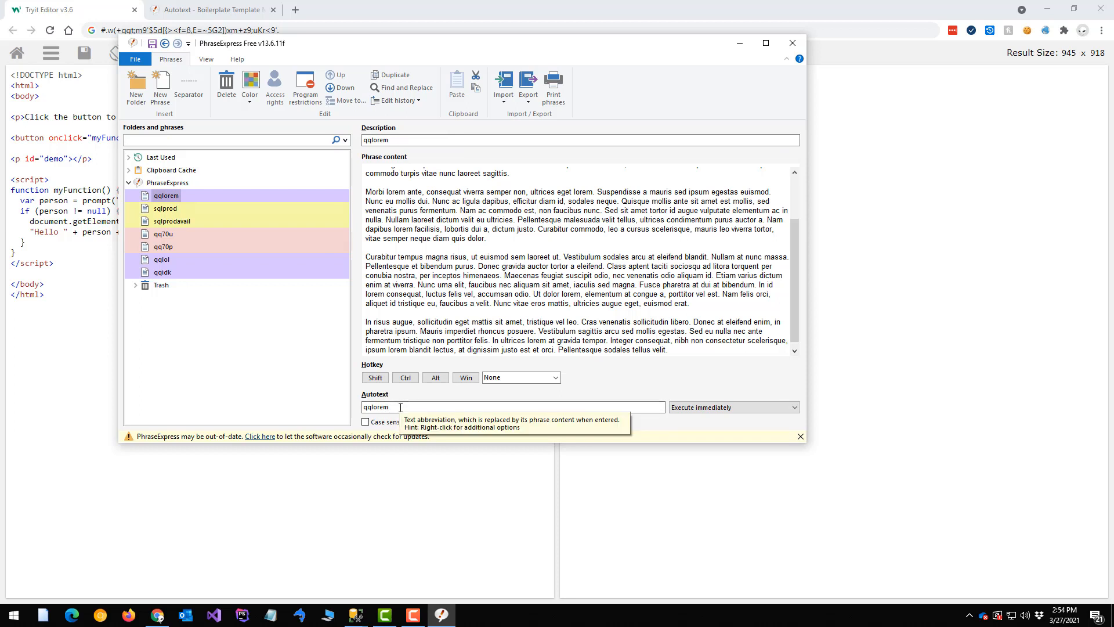
left_click(684, 409)
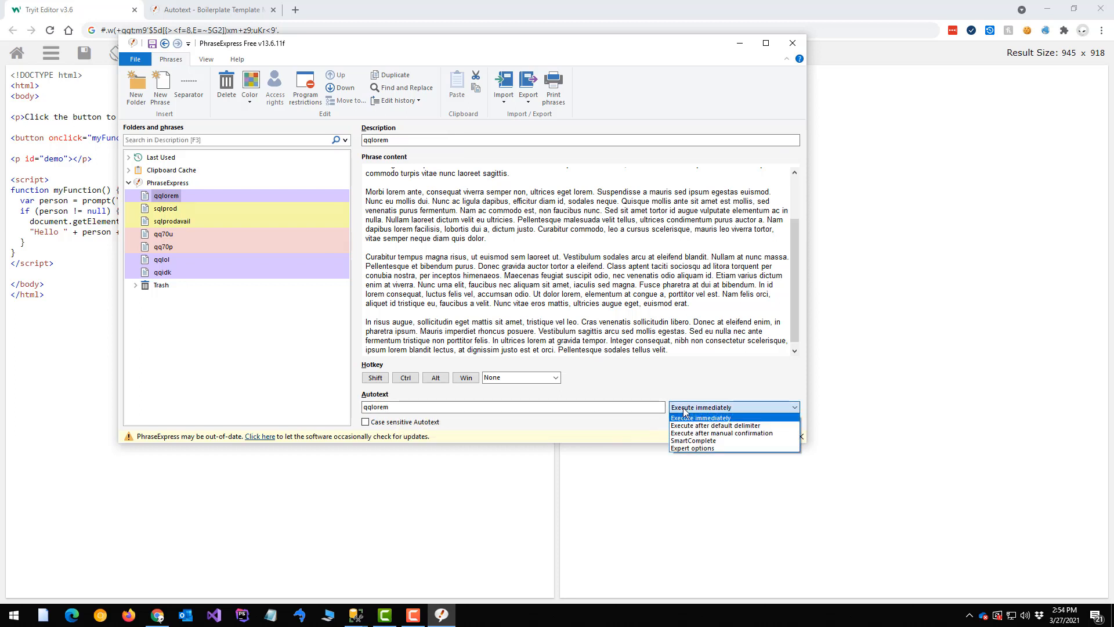
left_click(524, 298)
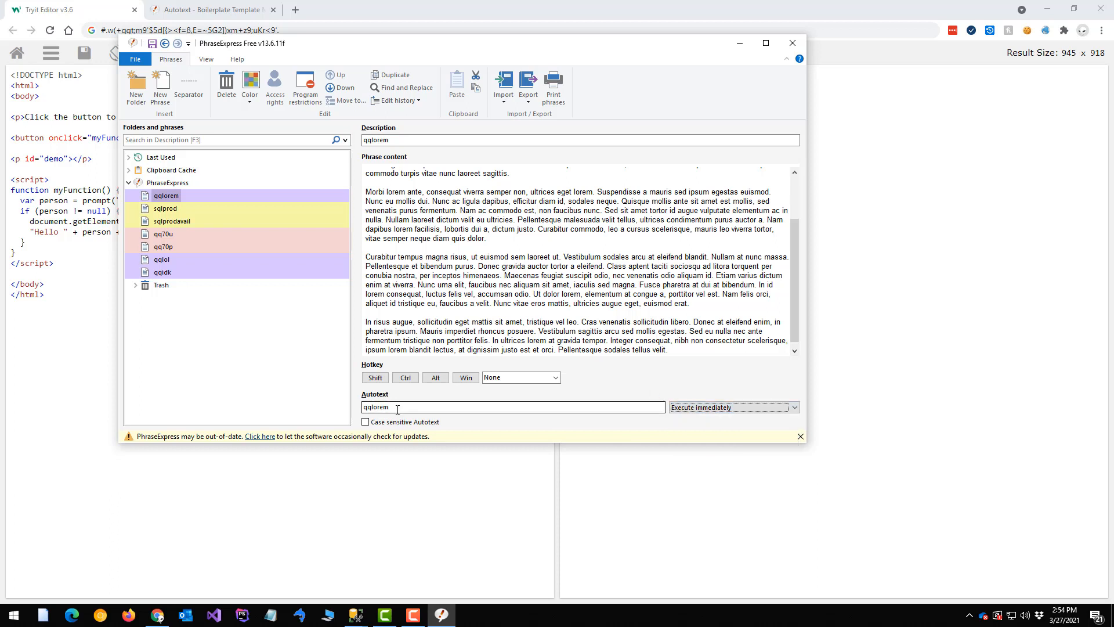
left_click_drag(398, 409, 360, 409)
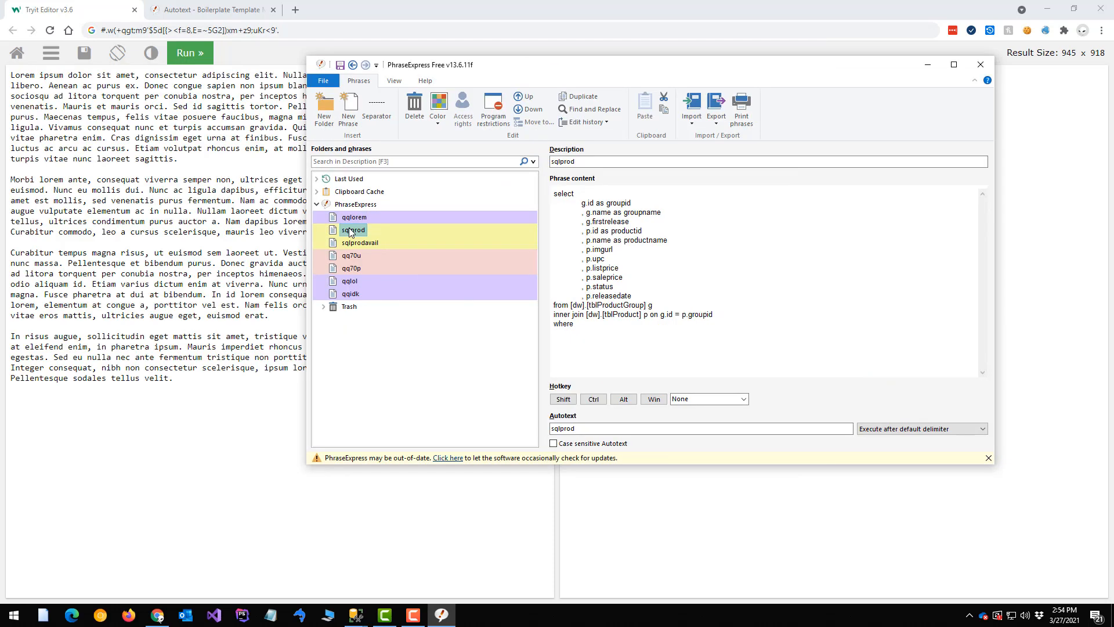
Step: Keep the sqlprod name and review its autotext execution choices, leaving the default delimiter
left_click(350, 231)
key("Escape")
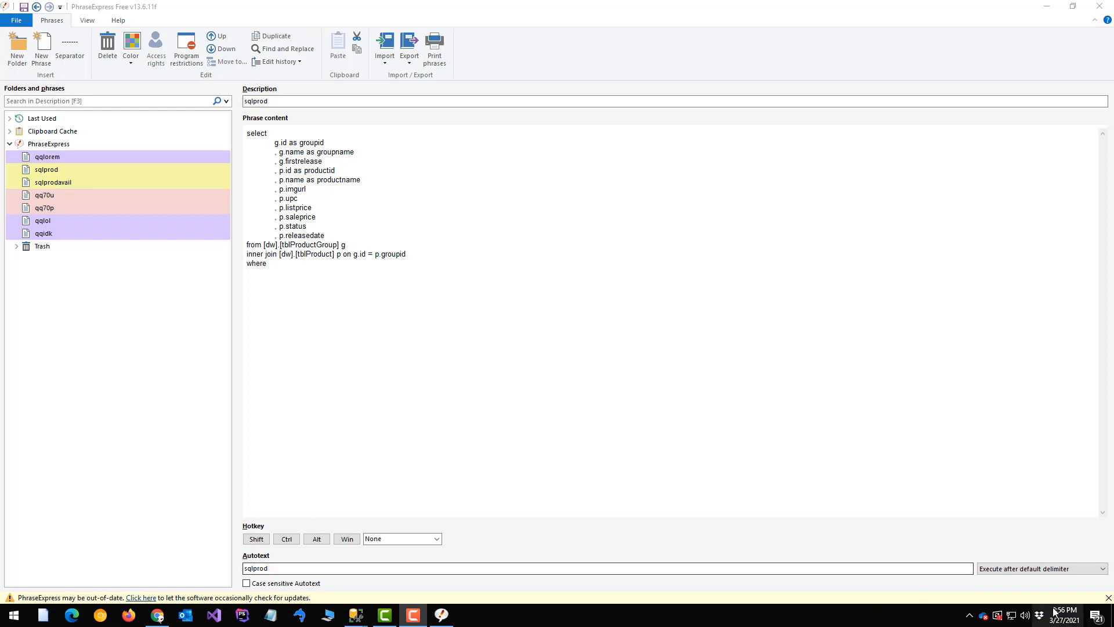
left_click(1026, 570)
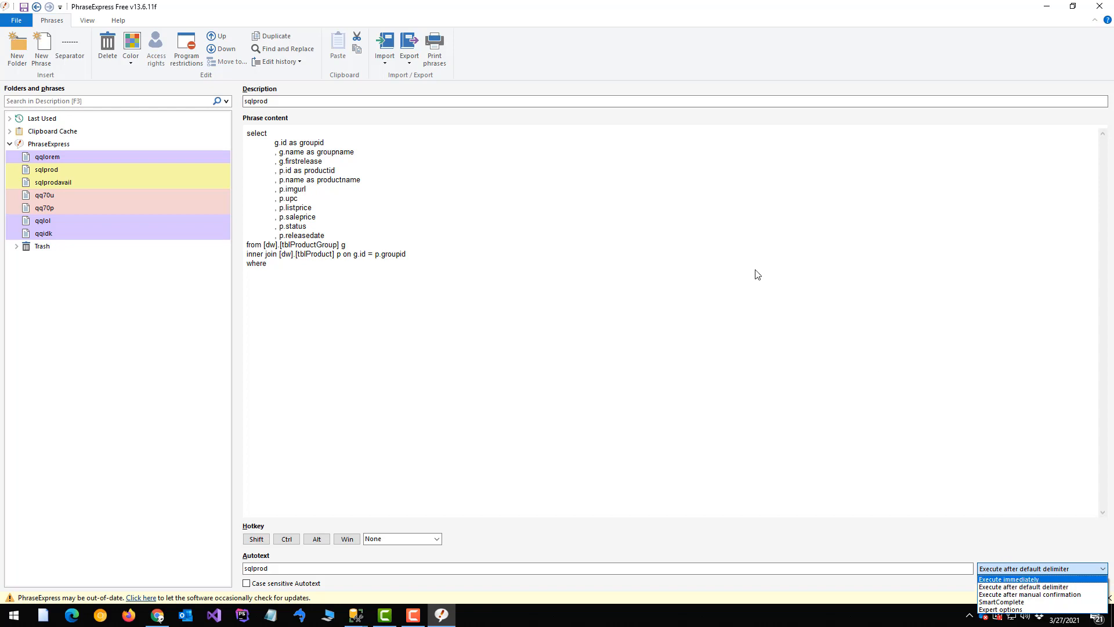
left_click(389, 232)
Step: Look over the Color choices for sqlprodavail and close them unchanged
right_click(89, 182)
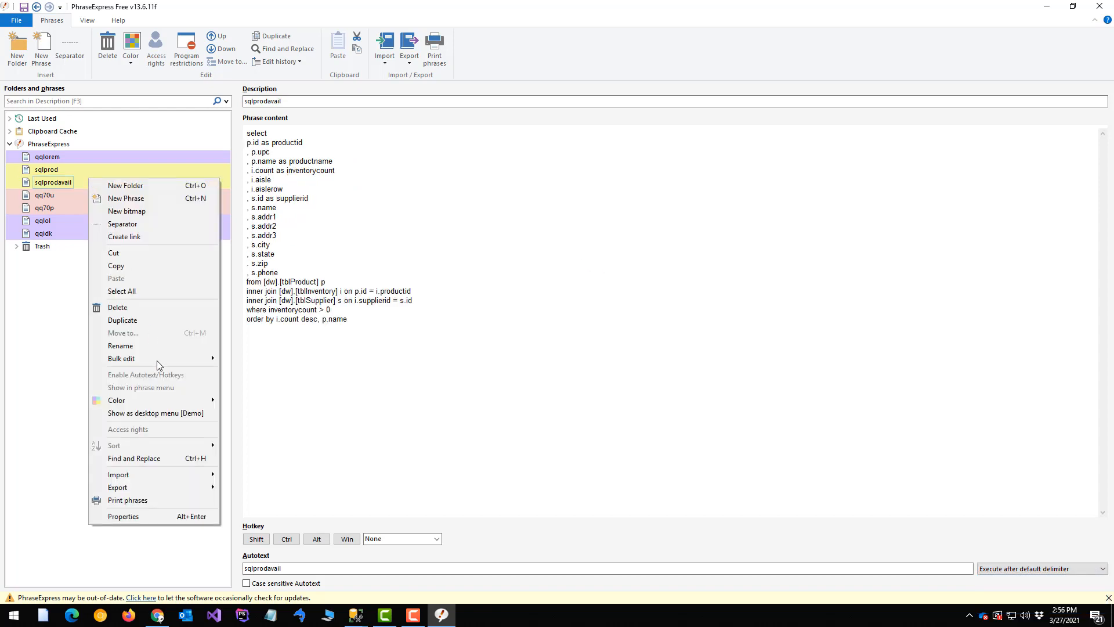
mouse_move(162, 402)
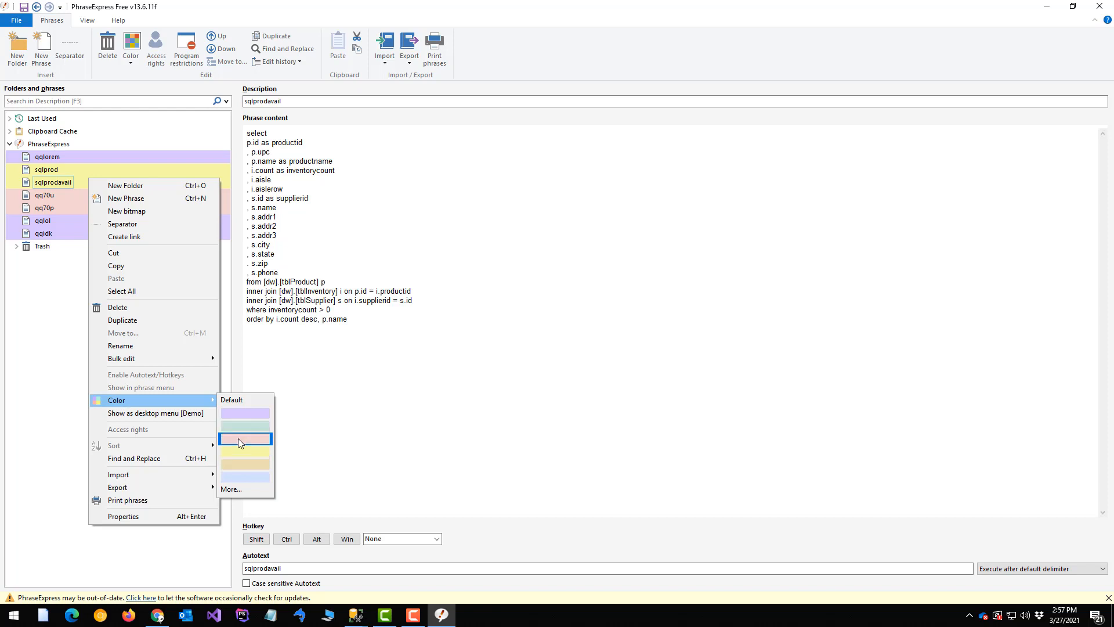
left_click(336, 327)
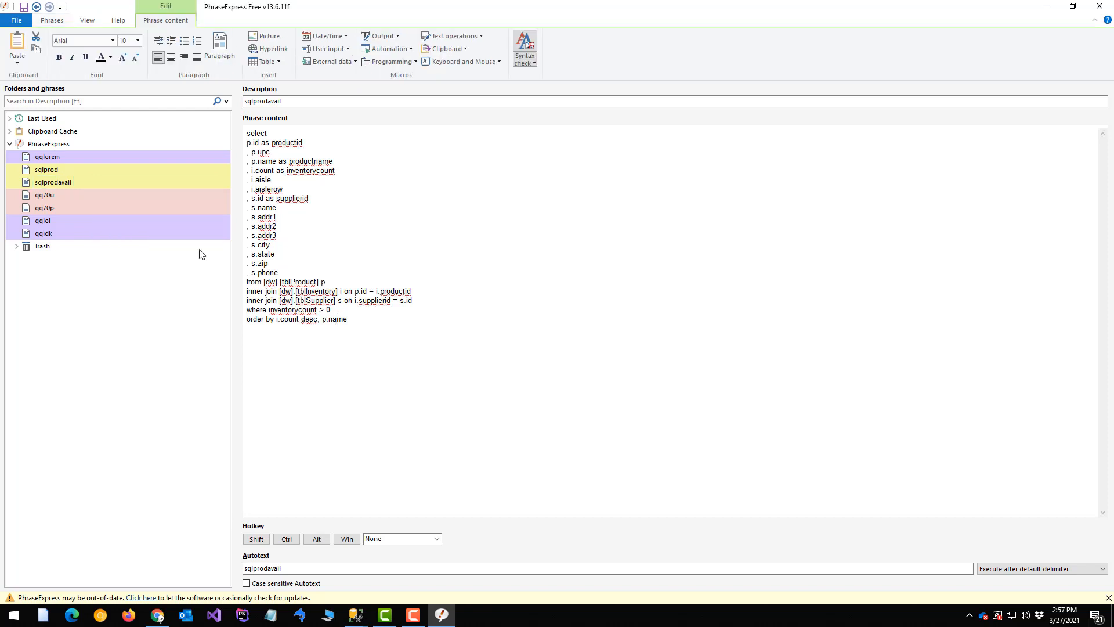
Step: View sqlprod and sqlprodavail, minimize the editor, and open the PhraseExpress website's Shop section
left_click(57, 173)
left_click(58, 182)
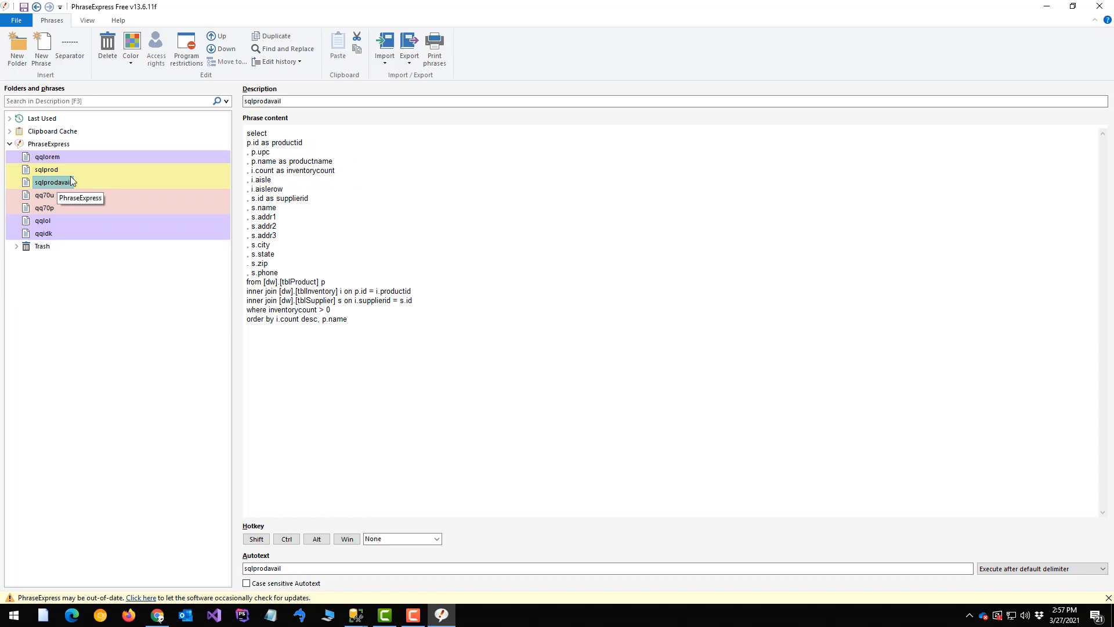
left_click(1046, 7)
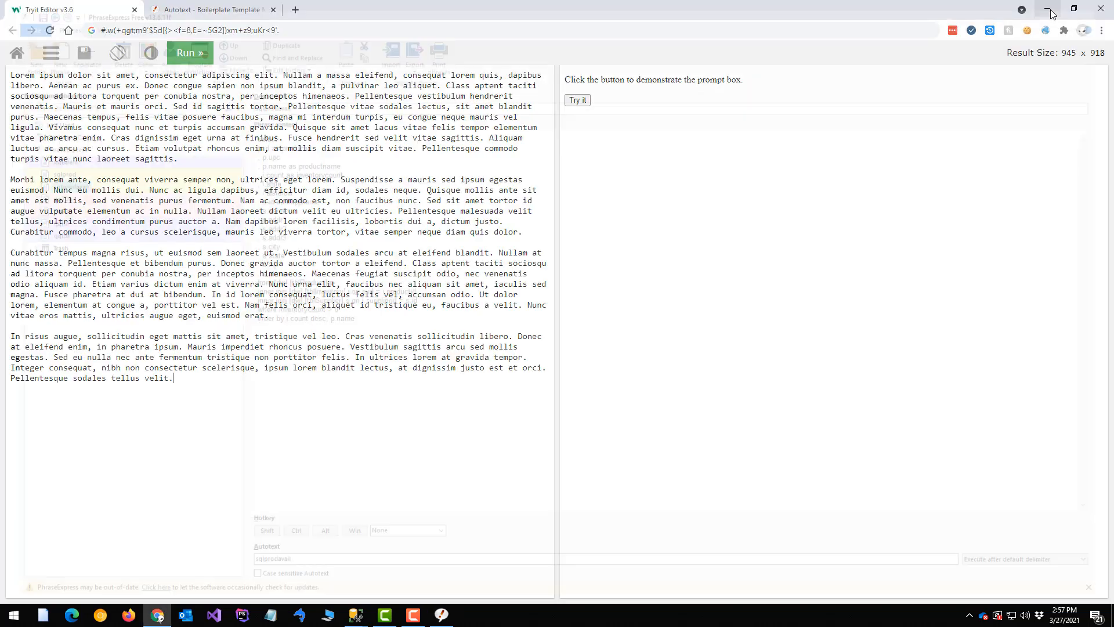
left_click(196, 12)
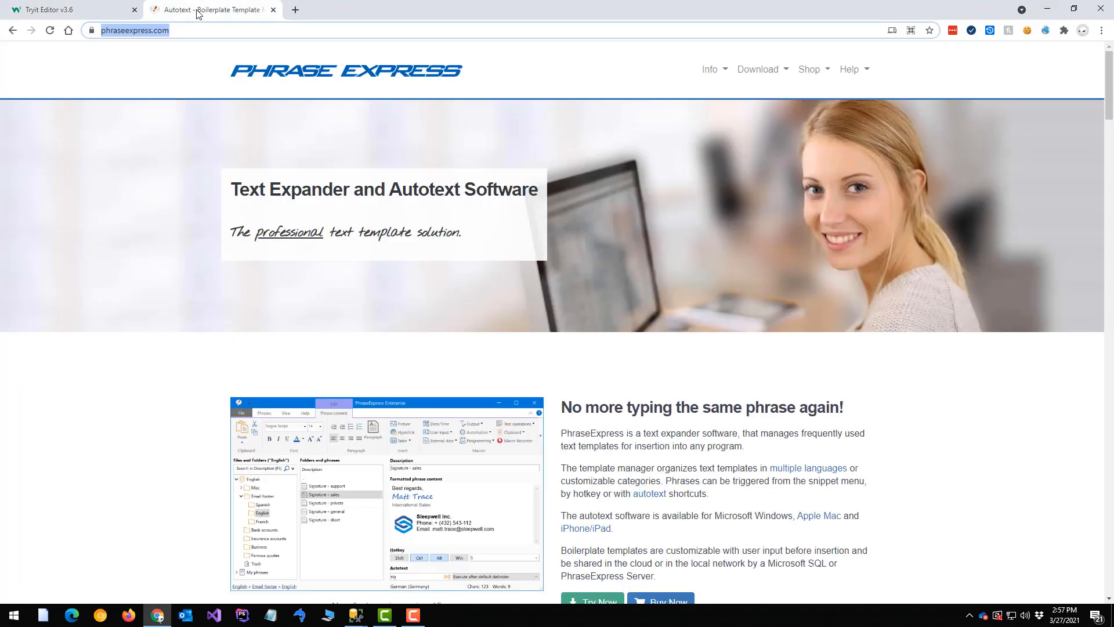
left_click(809, 69)
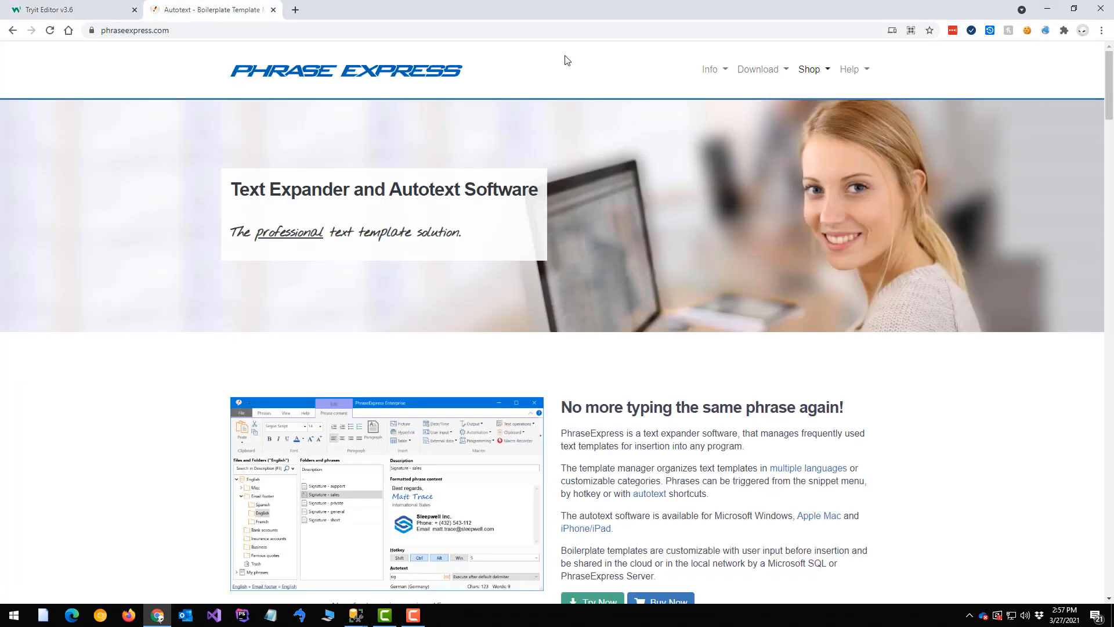